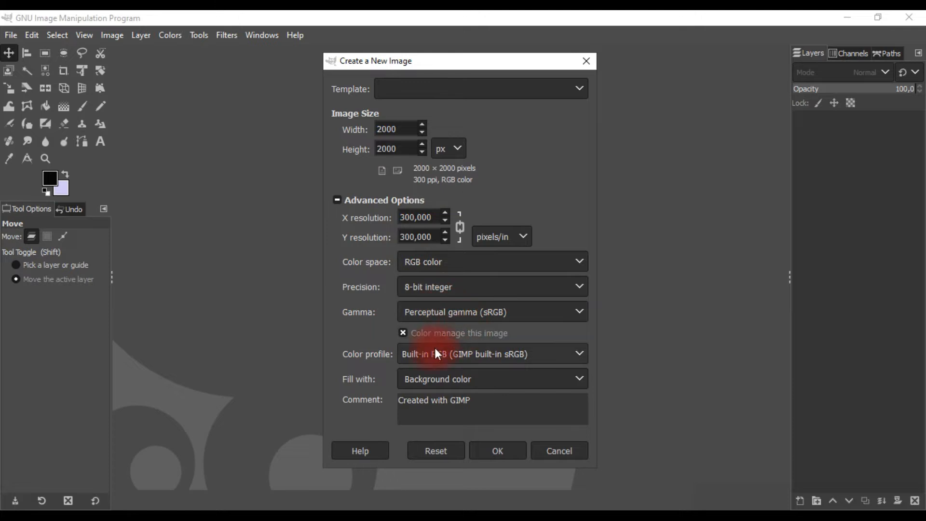
Step: Change the background color to white and create a 2000 × 2000 px image filled with White
click(57, 188)
drag(611, 260, 549, 169)
click(691, 359)
click(449, 380)
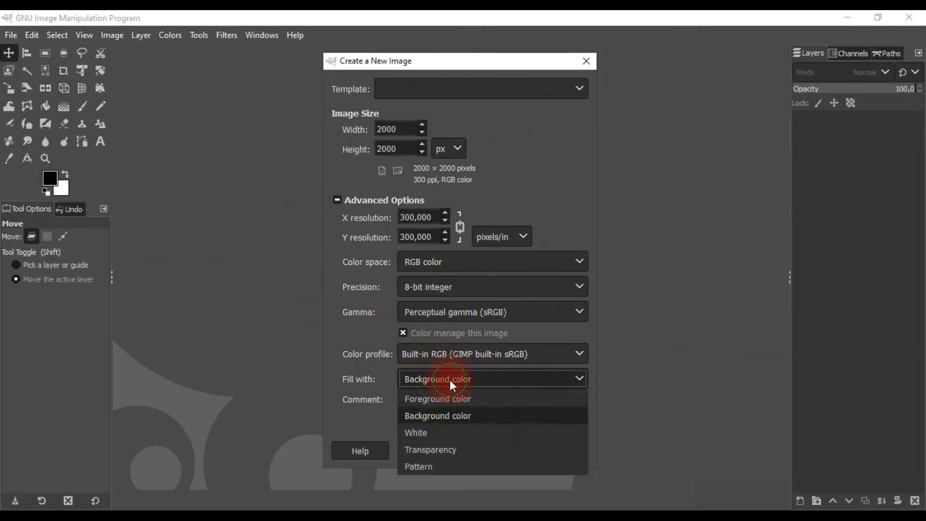
click(438, 432)
click(497, 450)
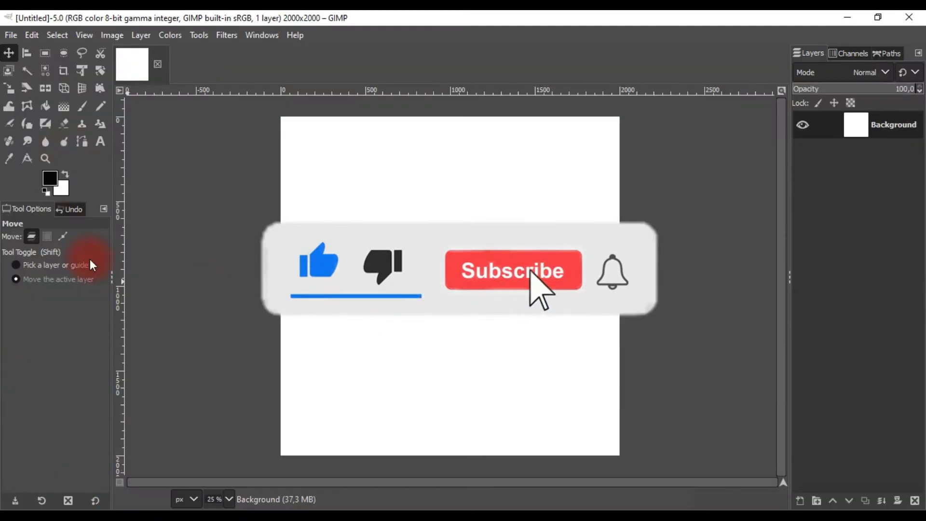
Step: Add the letter "Y" in Times New Roman at 900 px and move it to the middle of the canvas
click(101, 141)
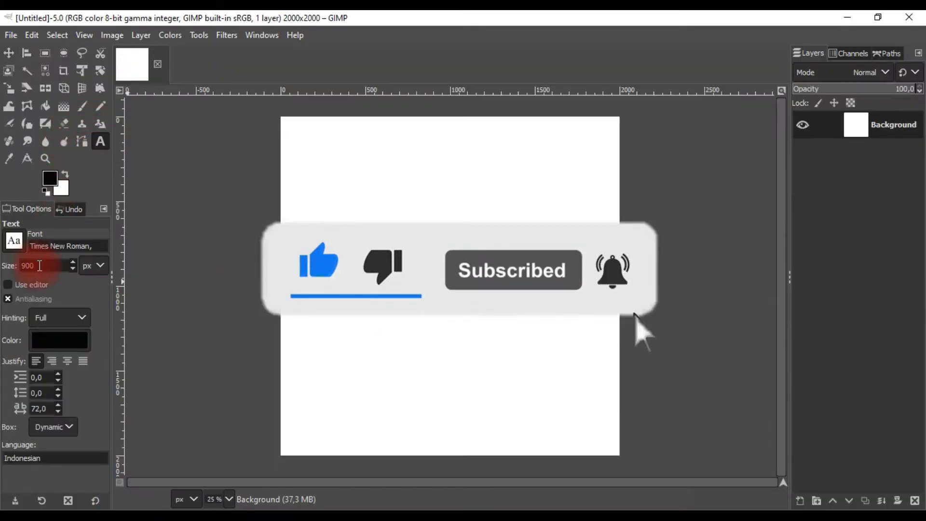
click(398, 255)
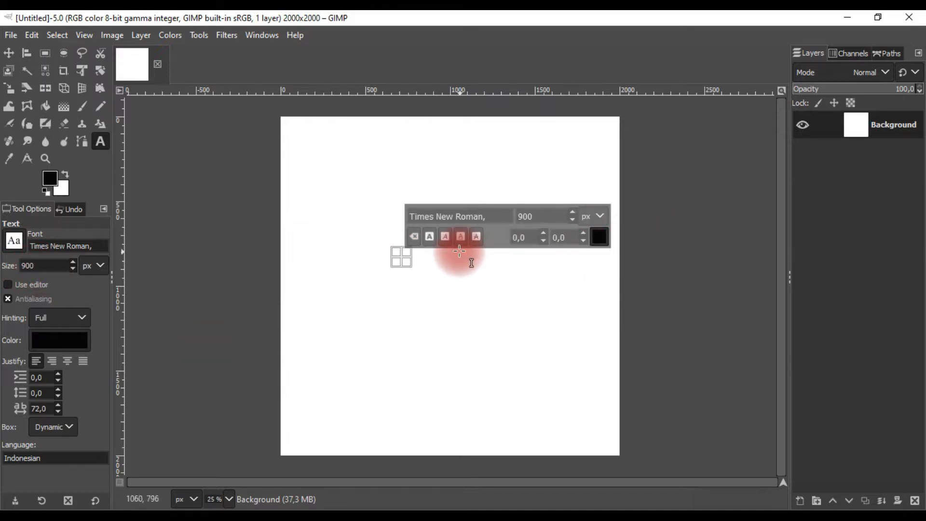
text(Y)
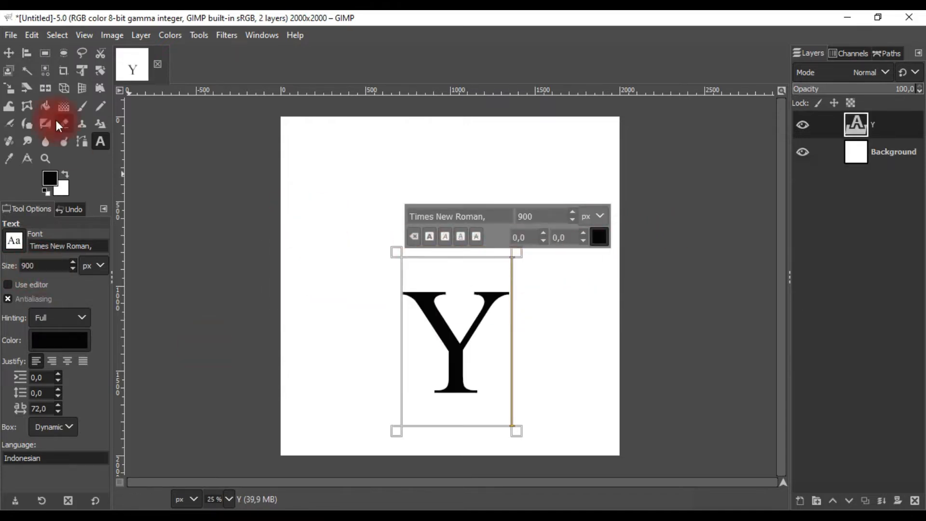
click(13, 56)
drag(424, 310, 413, 245)
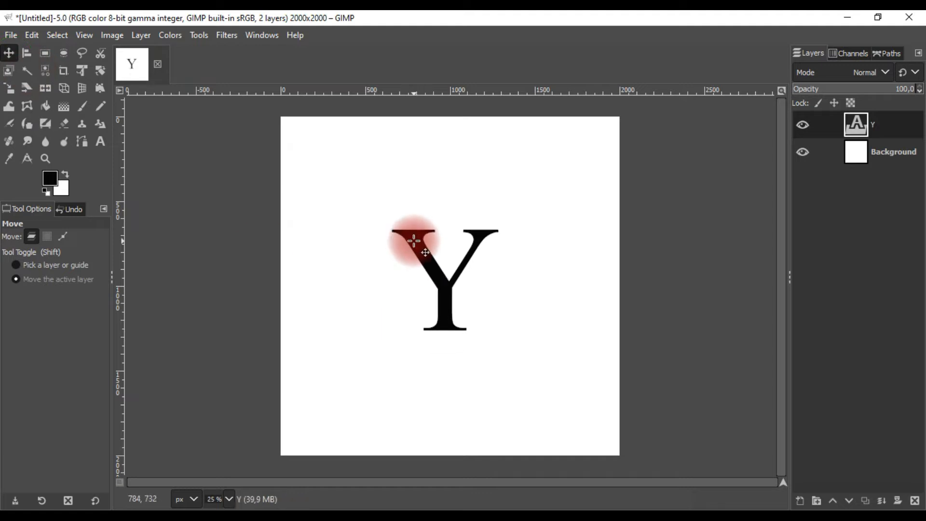
Step: Enlarge the letter Y to about 1.3 times its size with Unified Transform and recenter it on the canvas
click(82, 70)
click(486, 219)
drag(507, 190, 507, 210)
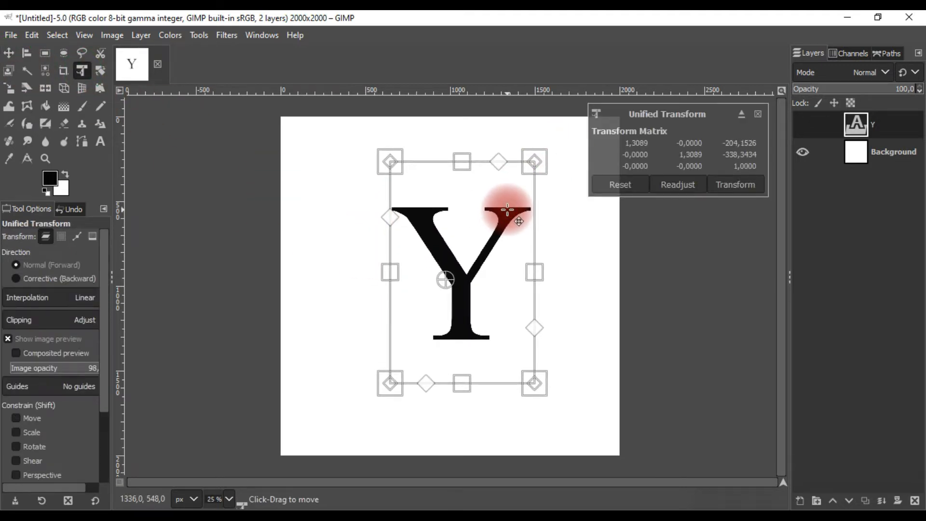
click(738, 197)
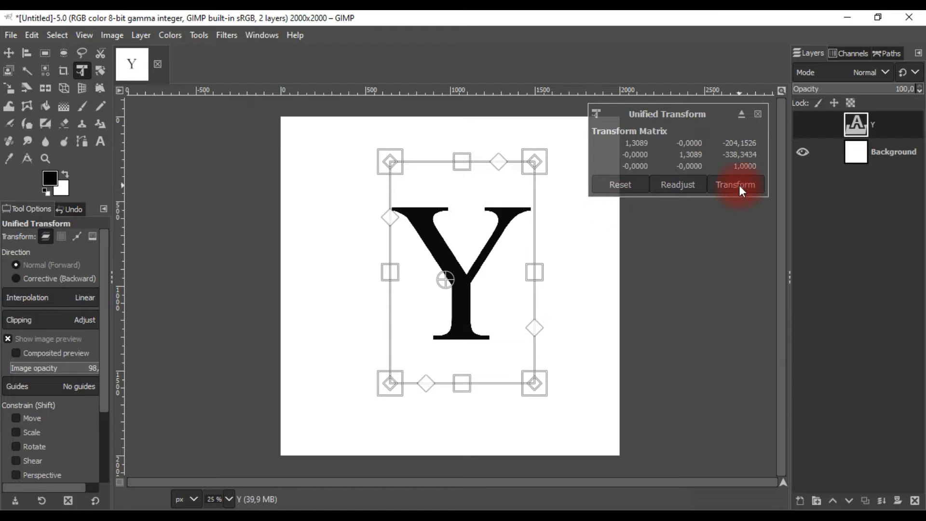
click(9, 53)
drag(423, 233, 416, 238)
Step: Bring the photo of the seated man from the Downloads folder into the image as a new layer
mouse_move(92, 510)
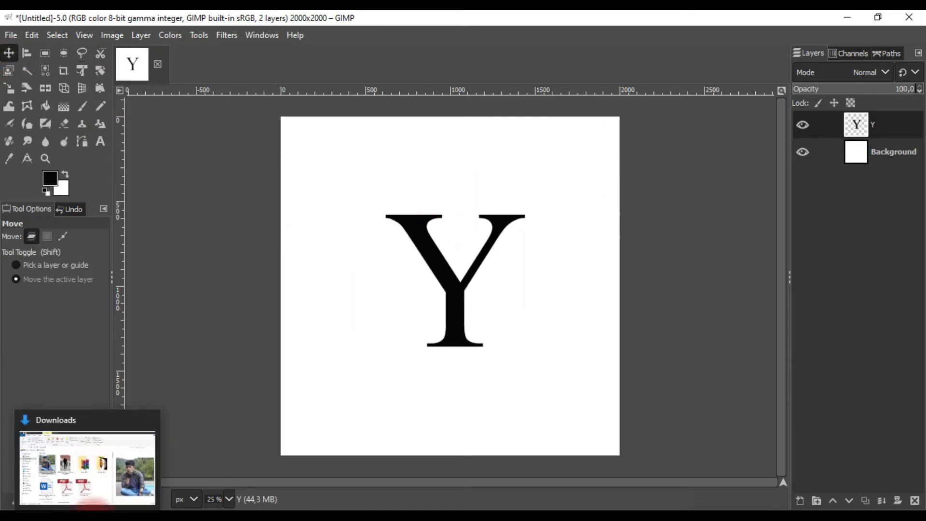
click(101, 445)
drag(189, 236, 466, 235)
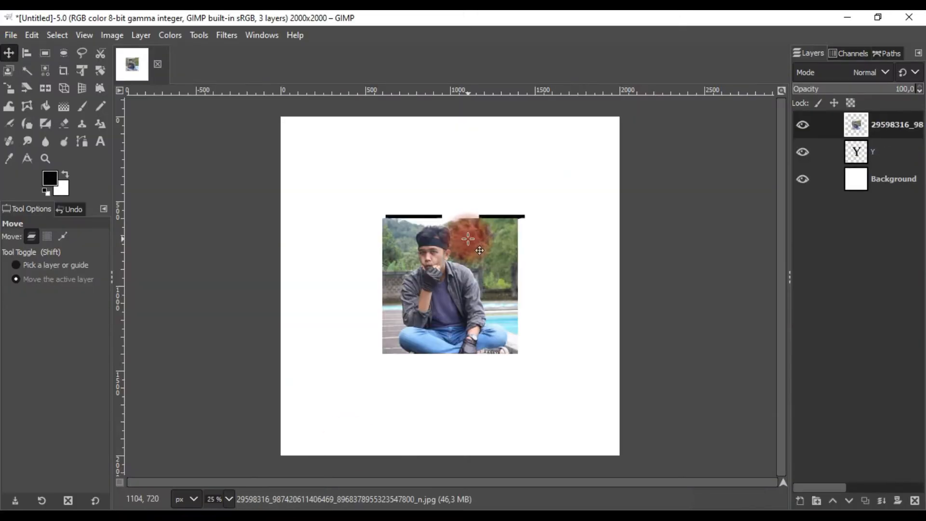
Step: Enlarge the photo layer with Unified Transform to about 1200 px wide and center it over the letter
click(83, 74)
click(407, 268)
drag(527, 207, 597, 151)
drag(527, 240, 493, 285)
click(736, 185)
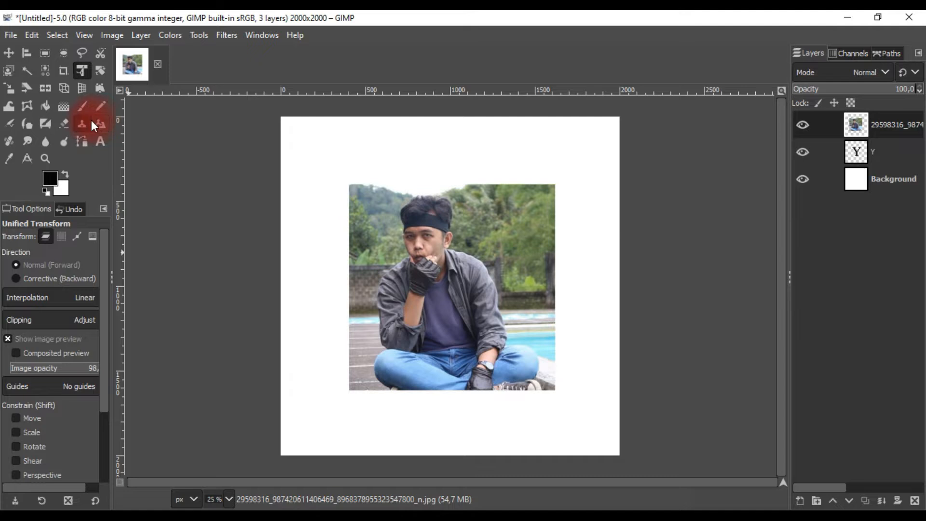
Step: Sample the shirt color from the photo and lighten it to cec8f6 as the foreground color
click(53, 180)
click(448, 326)
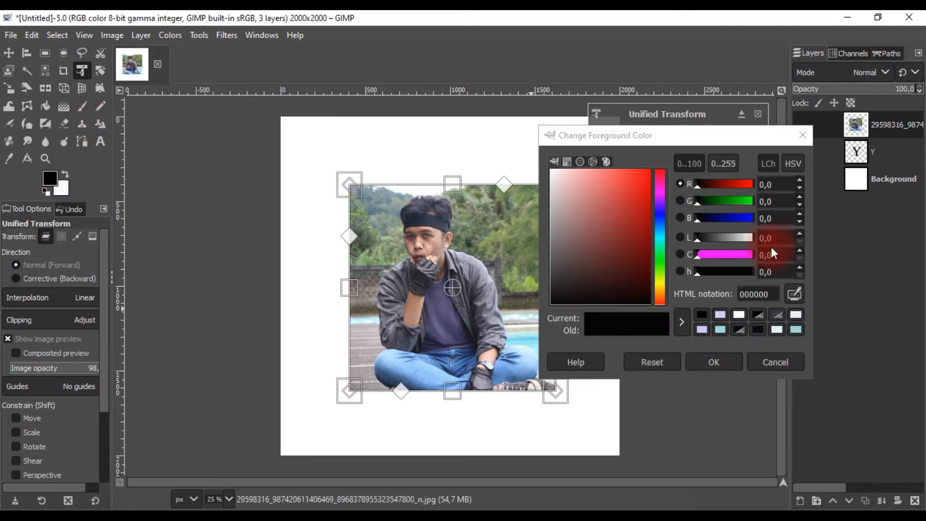
click(794, 293)
click(415, 313)
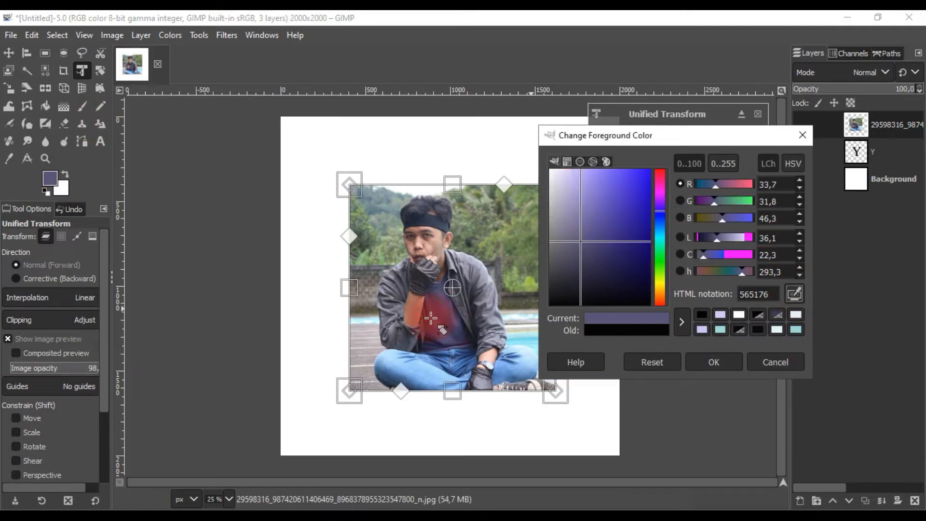
click(572, 185)
click(568, 172)
click(695, 362)
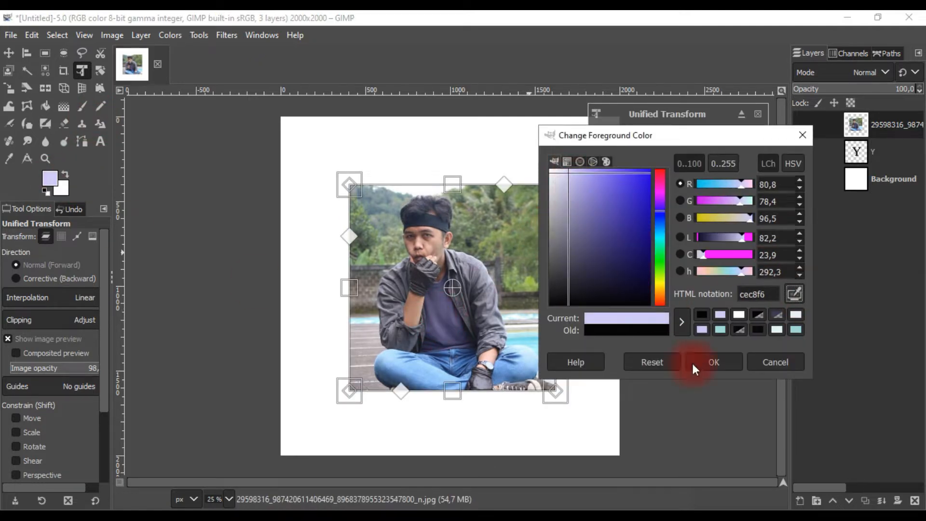
Step: Fill the Background layer with the foreground color
click(897, 180)
click(735, 185)
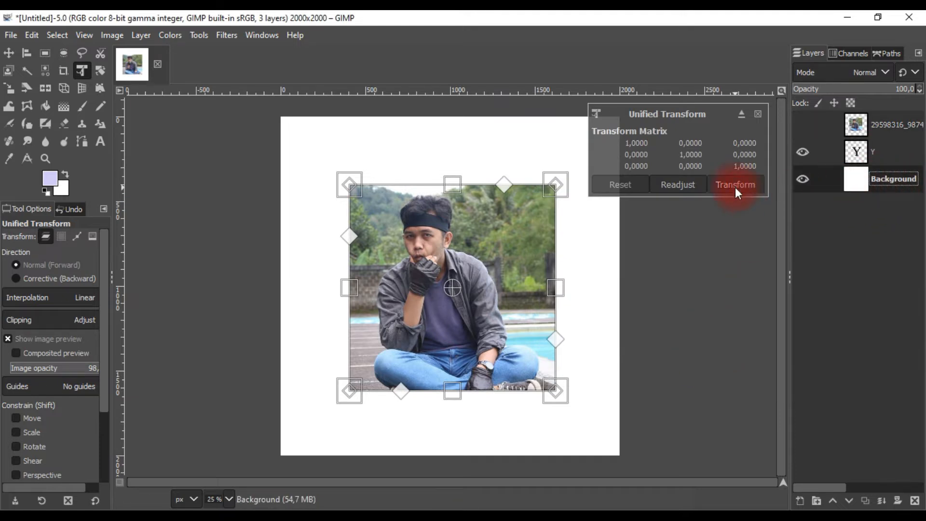
click(875, 186)
click(57, 35)
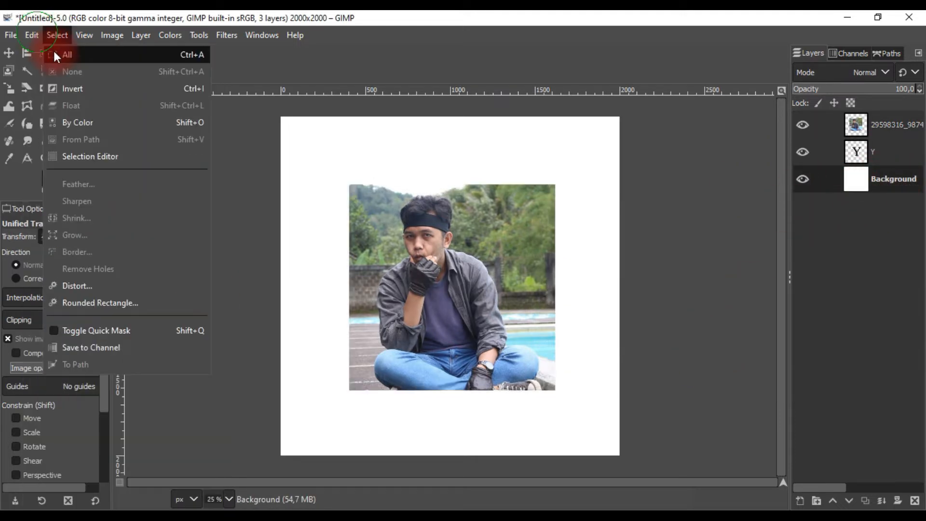
click(923, 192)
click(31, 35)
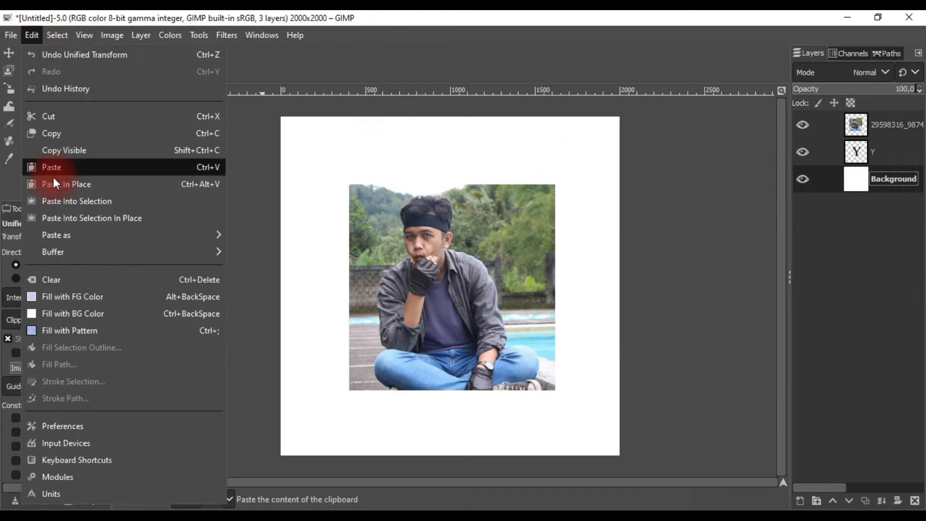
click(65, 300)
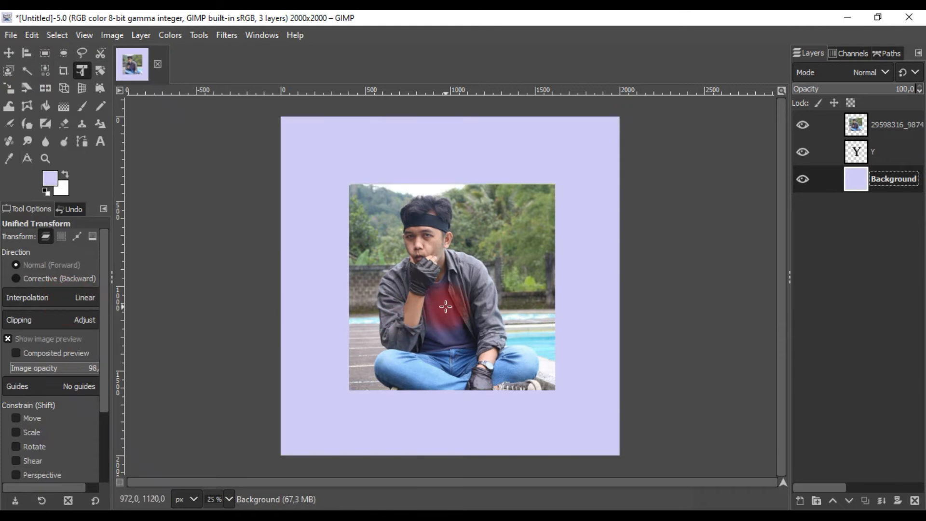
Step: Lower the photo layer's opacity to about 59 and position the man over the letter Y
click(915, 126)
click(866, 89)
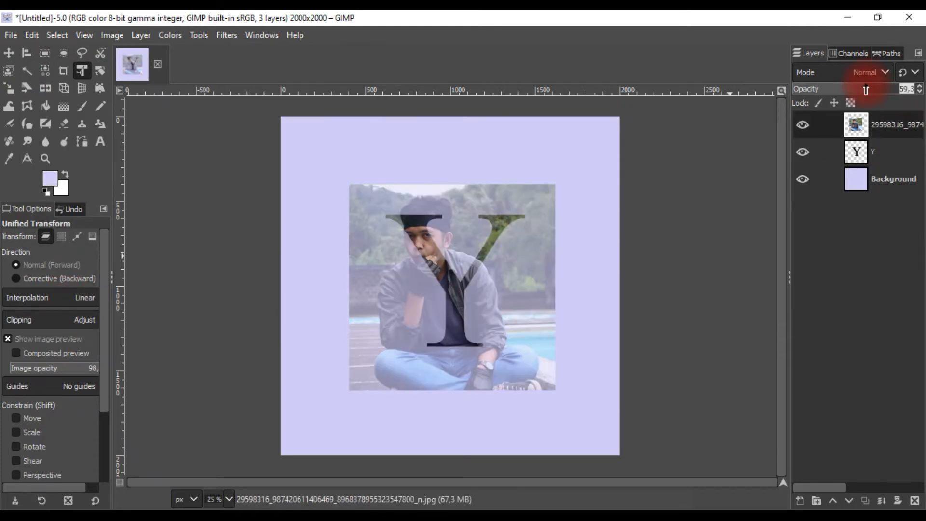
click(16, 56)
scroll(467, 216, up, 2)
drag(451, 195, 460, 147)
key(minus)
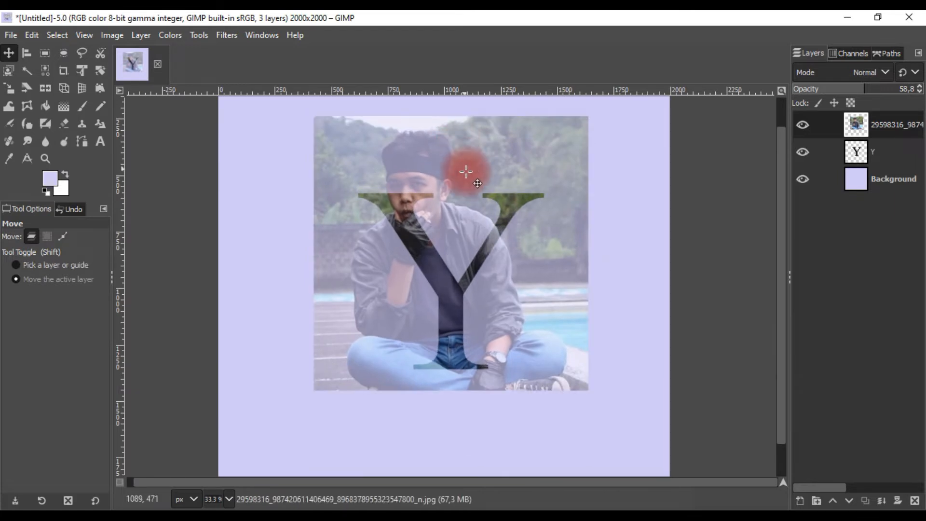
key(minus)
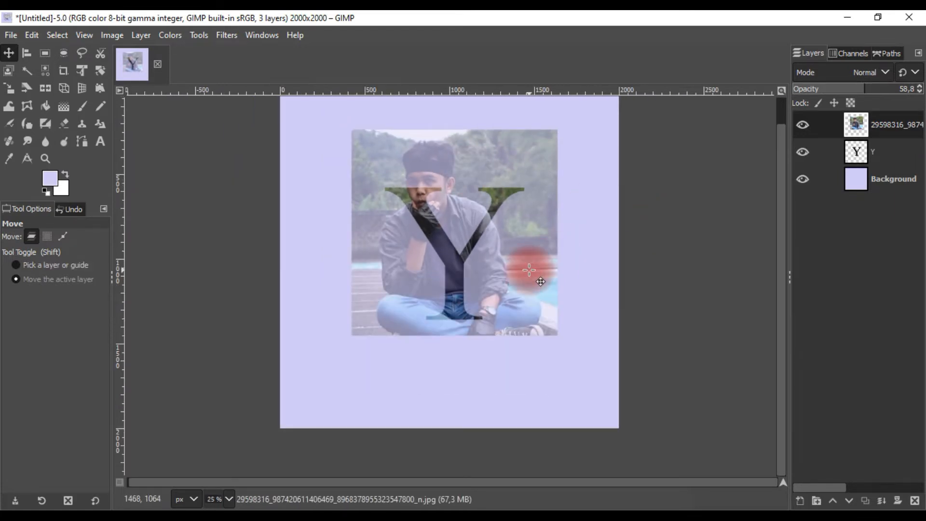
click(911, 152)
right_click(906, 151)
click(820, 465)
Step: Set the photo layer's opacity to 100
click(889, 127)
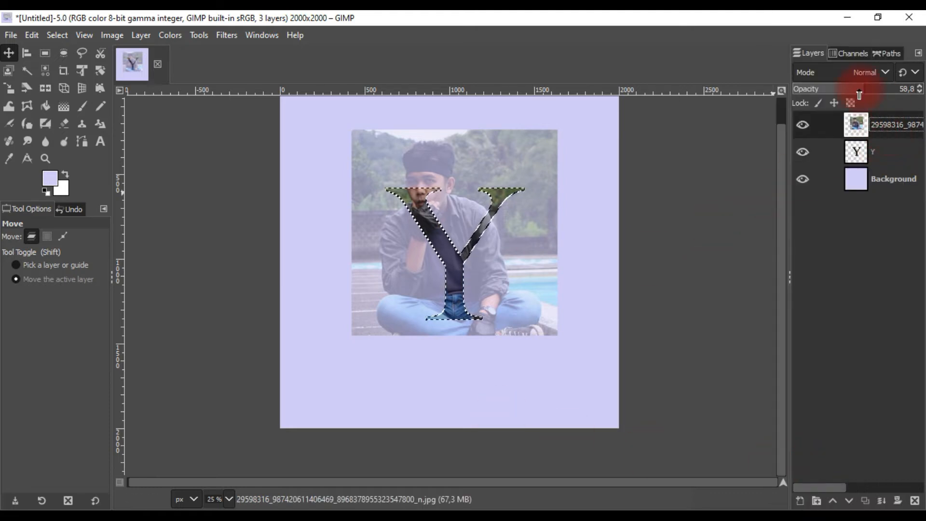
drag(870, 89, 910, 88)
click(61, 34)
click(74, 91)
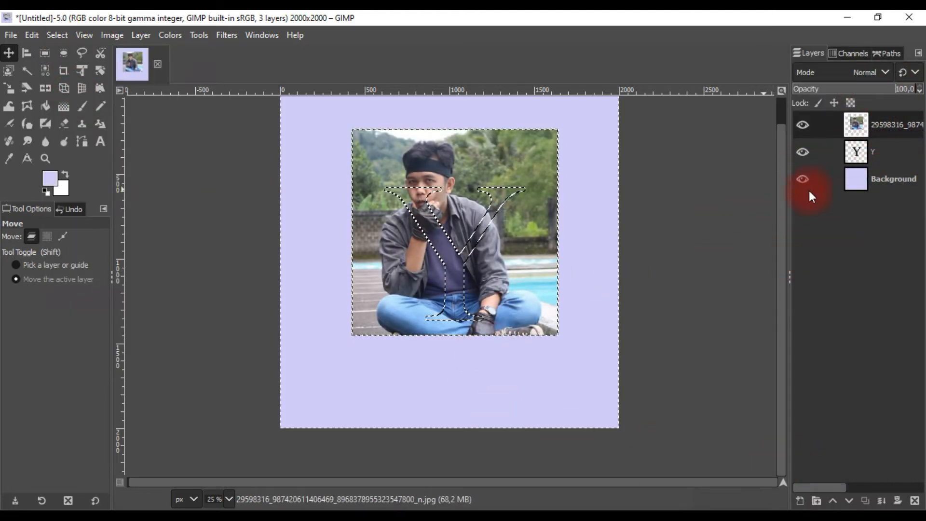
click(67, 34)
click(77, 71)
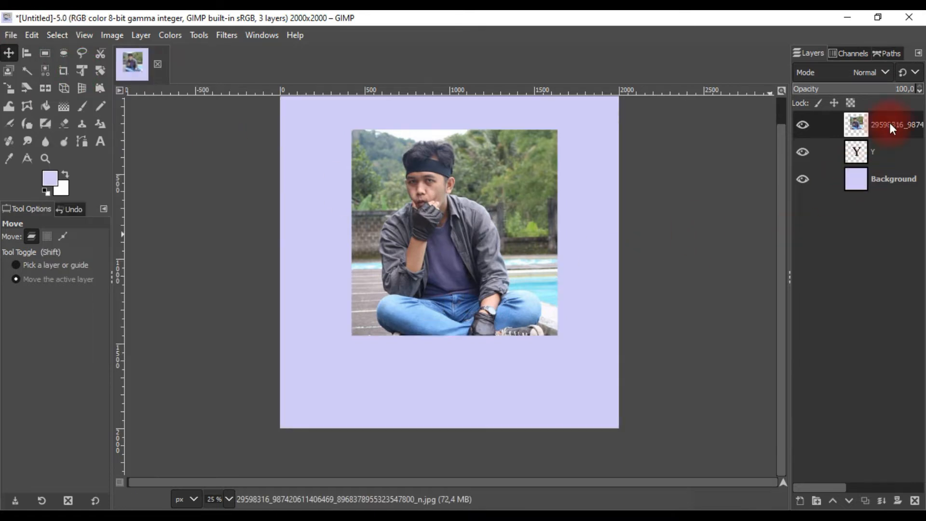
Step: Add a layer mask to the photo layer
right_click(890, 134)
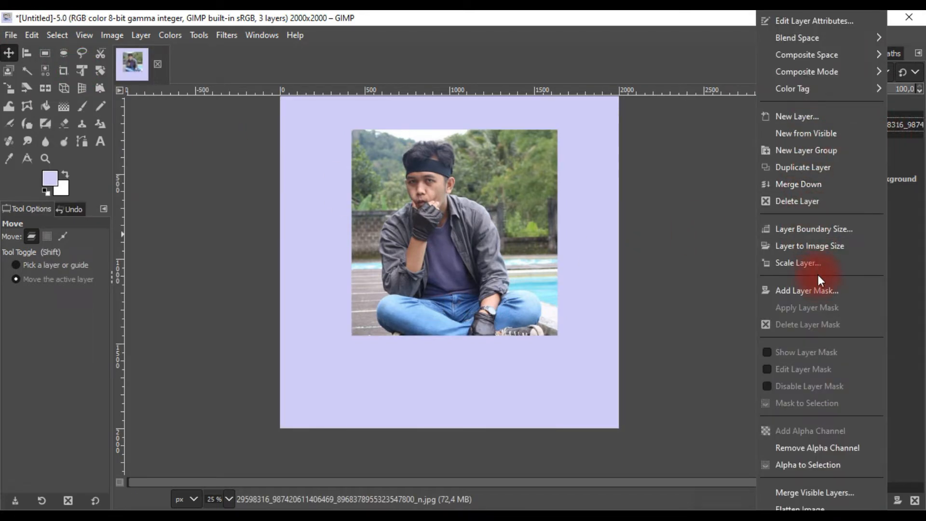
click(814, 290)
click(822, 405)
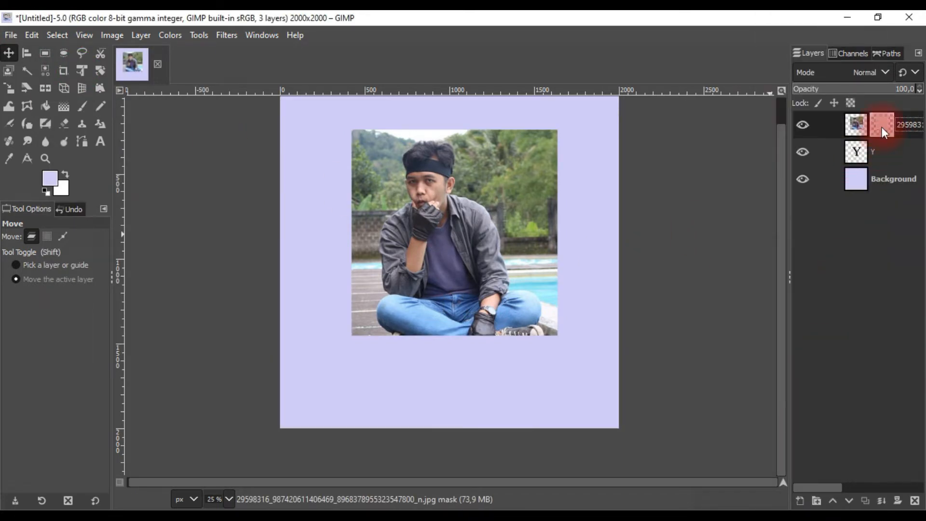
Step: Create a selection from the Y layer's alpha and invert it
right_click(889, 159)
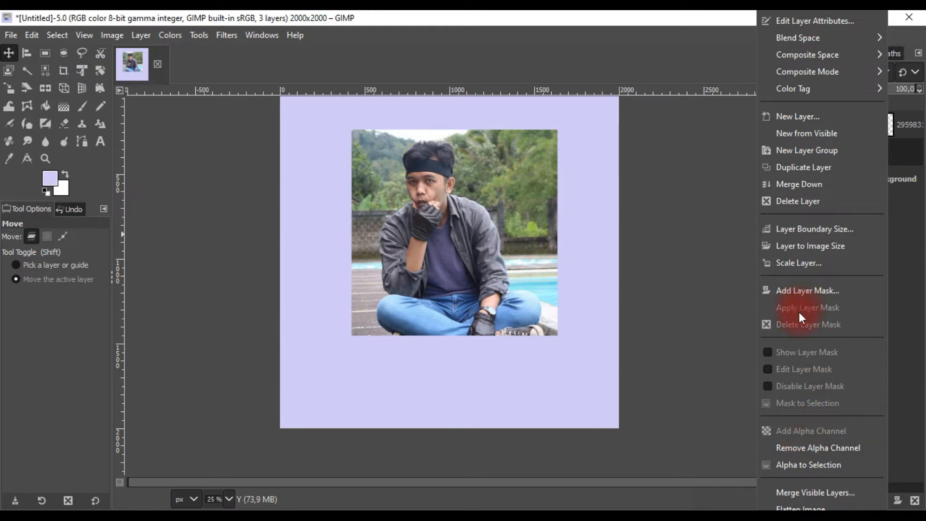
click(796, 465)
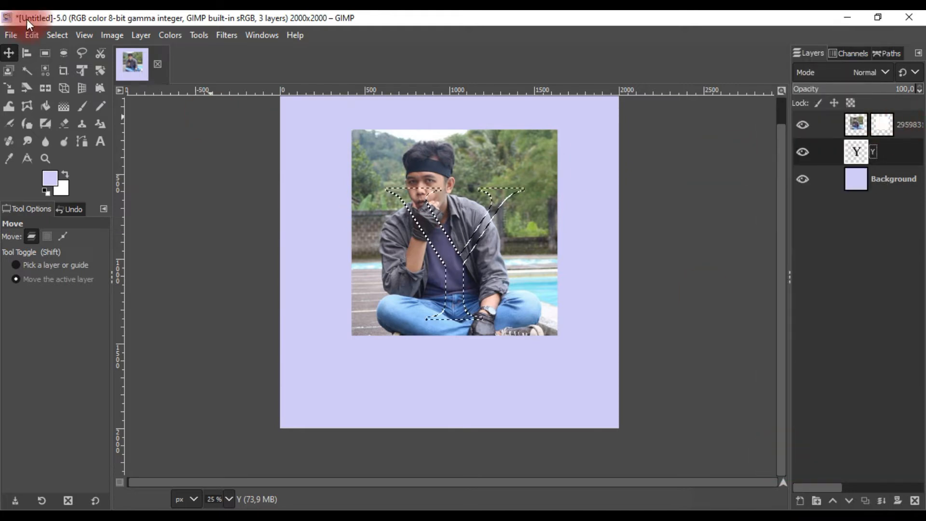
click(57, 35)
click(80, 81)
Step: Activate the photo layer's mask and set up the Paintbrush with black as the foreground color
click(901, 132)
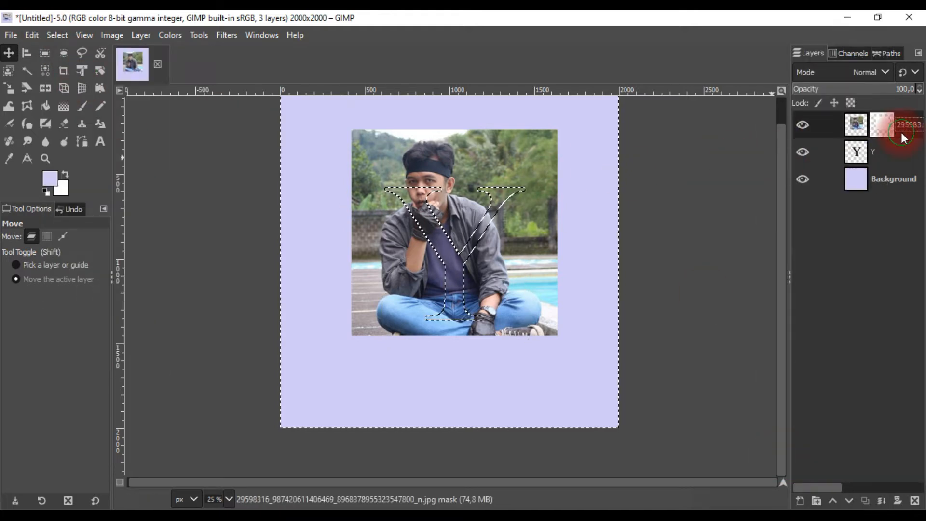
click(906, 136)
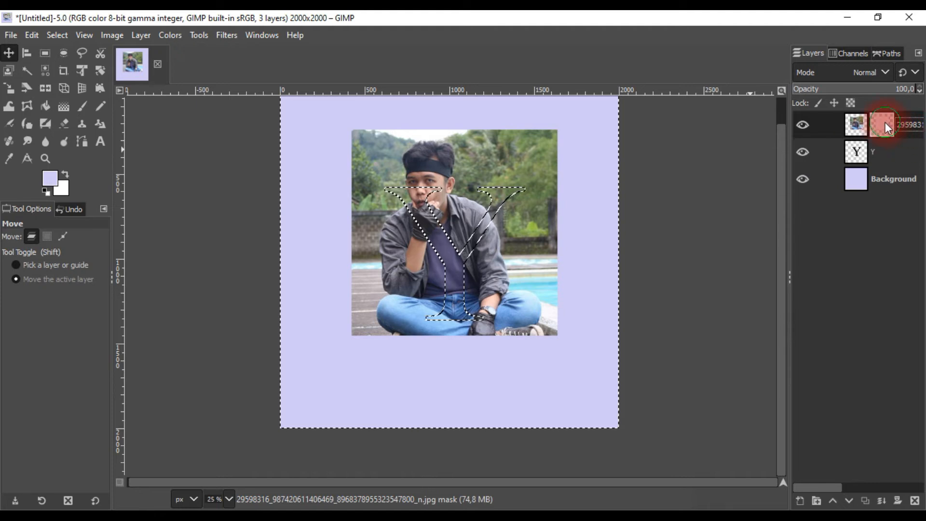
click(79, 109)
click(53, 179)
click(589, 309)
click(728, 365)
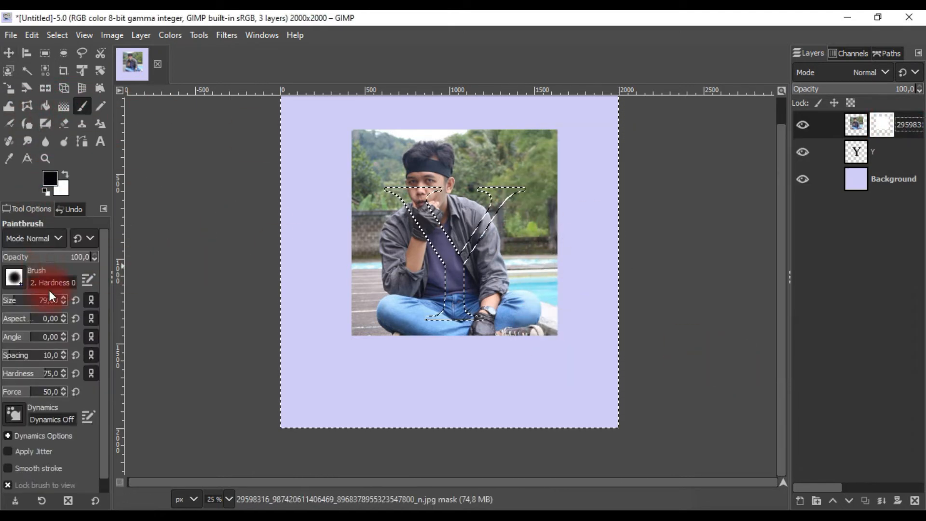
Step: Paint black on the photo's mask to hide the legs and the scenery around the man outside the Y
mouse_move(589, 306)
mouse_down()
mouse_move(498, 333)
mouse_move(446, 328)
mouse_move(598, 298)
mouse_move(369, 296)
mouse_move(476, 275)
mouse_move(409, 247)
mouse_up()
scroll(513, 299, up, 4)
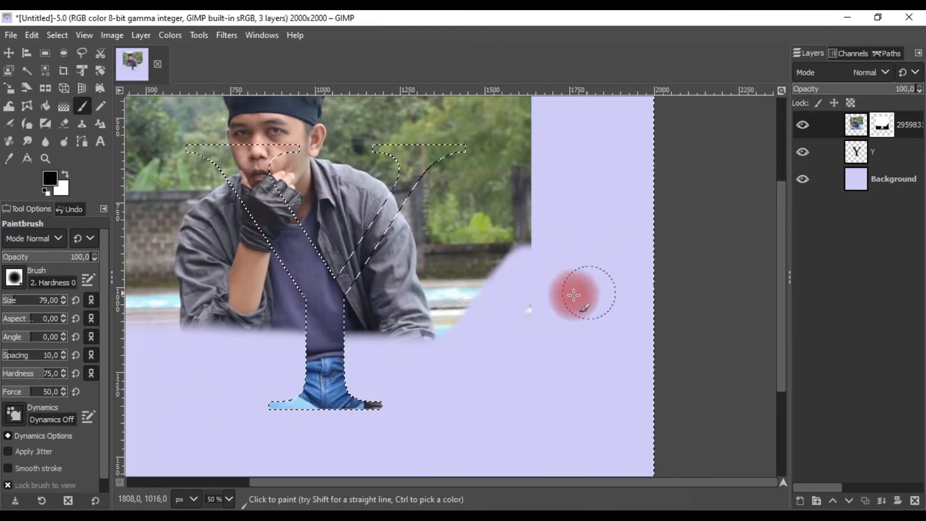
drag(356, 312, 303, 442)
mouse_move(310, 410)
mouse_down()
mouse_move(438, 145)
mouse_move(412, 378)
mouse_up()
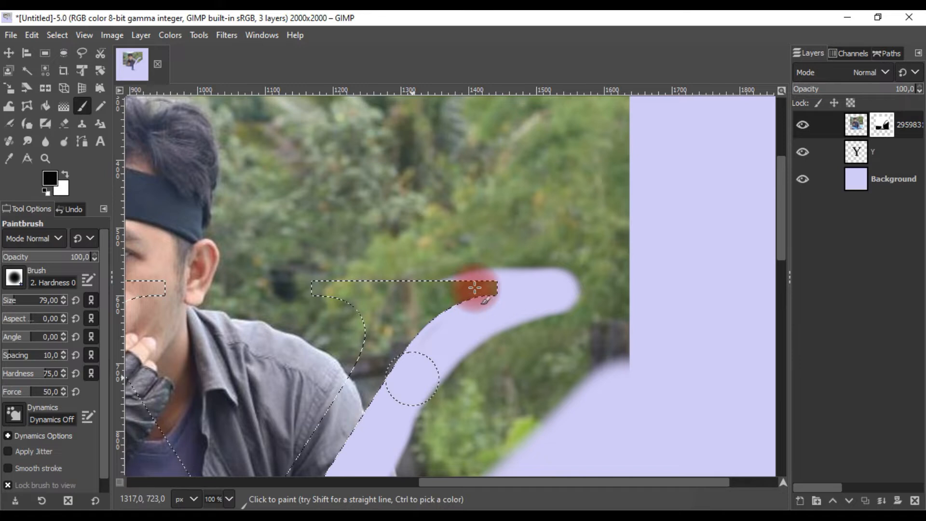
drag(387, 273, 337, 273)
scroll(554, 285, down, 2)
mouse_move(553, 304)
mouse_down()
mouse_move(522, 321)
mouse_move(574, 159)
mouse_move(488, 215)
mouse_up()
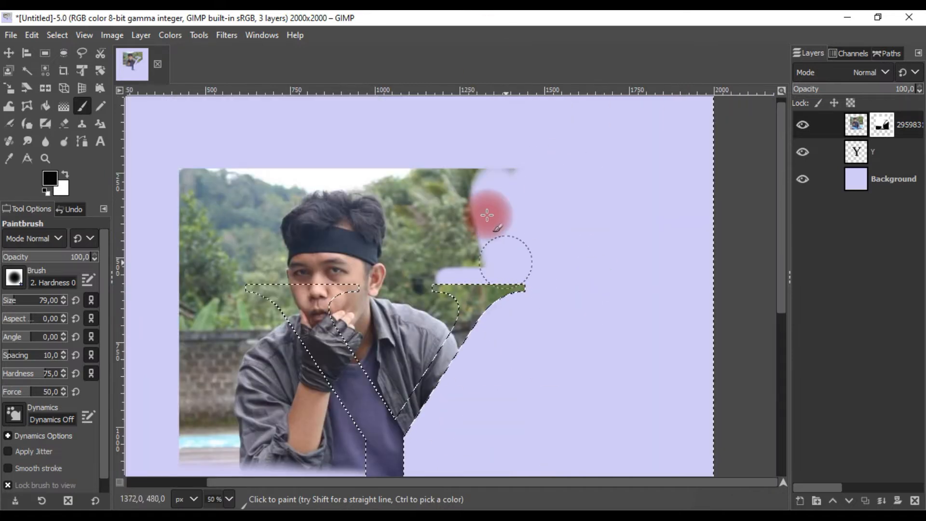
mouse_move(454, 258)
mouse_down()
mouse_move(232, 174)
mouse_move(188, 193)
mouse_up()
drag(188, 193, 269, 154)
mouse_move(263, 159)
mouse_down()
mouse_move(417, 436)
mouse_move(362, 304)
mouse_move(227, 461)
mouse_up()
Step: Paint black on the photo's mask around the man's shoulders, face and hair to hide all remaining scenery outside the Y
scroll(329, 414, up, 2)
mouse_move(328, 414)
mouse_down()
mouse_move(267, 385)
mouse_move(261, 261)
mouse_move(248, 345)
mouse_up()
mouse_move(247, 345)
mouse_down()
mouse_move(269, 171)
mouse_move(323, 125)
mouse_up()
scroll(412, 338, up, 3)
drag(451, 265, 441, 225)
scroll(451, 188, up, 3)
mouse_move(451, 188)
mouse_down()
mouse_move(422, 368)
mouse_move(441, 224)
mouse_up()
scroll(436, 252, down, 2)
scroll(424, 285, down, 1)
drag(413, 289, 411, 215)
scroll(411, 215, down, 1)
mouse_move(414, 310)
mouse_down()
mouse_move(382, 320)
mouse_move(364, 241)
mouse_up()
drag(354, 333, 375, 266)
drag(353, 300, 426, 246)
drag(427, 246, 382, 324)
mouse_move(325, 372)
mouse_down()
mouse_move(444, 273)
mouse_move(632, 230)
mouse_up()
mouse_move(632, 231)
mouse_down()
mouse_move(419, 231)
mouse_move(370, 265)
mouse_move(366, 359)
mouse_move(419, 285)
mouse_up()
scroll(419, 231, down, 3)
scroll(369, 363, up, 4)
scroll(439, 355, up, 1)
drag(444, 347, 450, 365)
scroll(450, 365, down, 7)
scroll(517, 278, up, 2)
mouse_move(523, 309)
mouse_down()
mouse_move(484, 299)
mouse_move(563, 406)
mouse_up()
mouse_move(606, 473)
mouse_down()
mouse_move(600, 341)
mouse_move(568, 378)
mouse_move(430, 327)
mouse_move(431, 213)
mouse_up()
scroll(599, 342, up, 2)
scroll(435, 308, up, 2)
mouse_move(396, 309)
mouse_down()
mouse_move(392, 358)
mouse_move(181, 331)
mouse_move(269, 244)
mouse_up()
scroll(310, 344, up, 4)
scroll(275, 288, down, 3)
mouse_move(304, 265)
mouse_down()
mouse_move(324, 204)
mouse_move(394, 245)
mouse_up()
drag(393, 246, 386, 345)
mouse_move(386, 345)
mouse_down()
mouse_move(322, 259)
mouse_move(353, 125)
mouse_up()
drag(353, 125, 374, 254)
mouse_move(356, 317)
mouse_down()
mouse_move(343, 281)
mouse_move(267, 219)
mouse_move(323, 211)
mouse_up()
scroll(294, 250, up, 2)
scroll(288, 209, down, 3)
scroll(323, 211, down, 1)
drag(323, 211, 354, 221)
mouse_move(351, 183)
mouse_down()
mouse_move(368, 325)
mouse_move(333, 279)
mouse_up()
scroll(367, 325, up, 1)
mouse_move(345, 261)
mouse_down()
mouse_move(353, 379)
mouse_move(362, 289)
mouse_move(257, 220)
mouse_up()
scroll(355, 378, down, 2)
mouse_move(256, 219)
mouse_down()
mouse_move(362, 236)
mouse_move(256, 254)
mouse_up()
scroll(256, 253, down, 1)
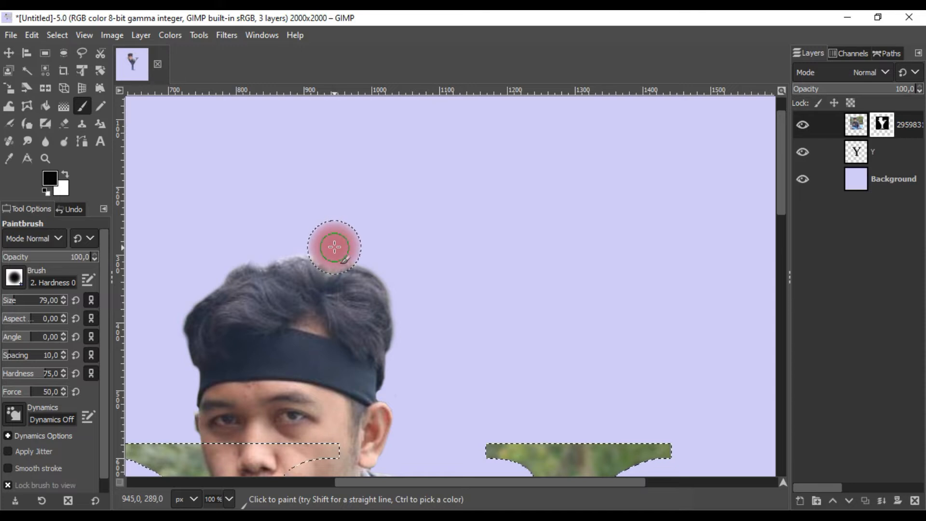
scroll(321, 234, down, 3)
Step: Clear the selection and paint white on the photo's mask to restore the erased patch on the man's cheek beside his fingers
click(57, 35)
click(77, 67)
scroll(334, 312, up, 3)
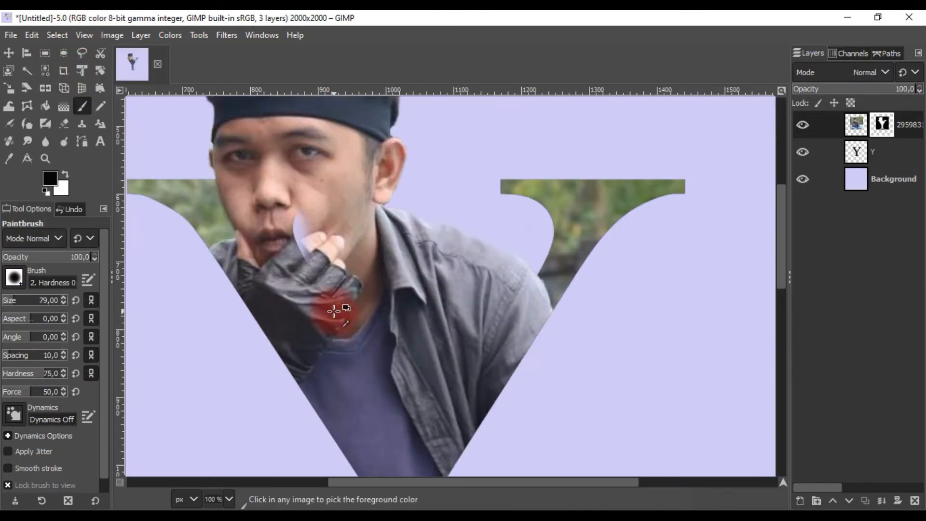
click(883, 124)
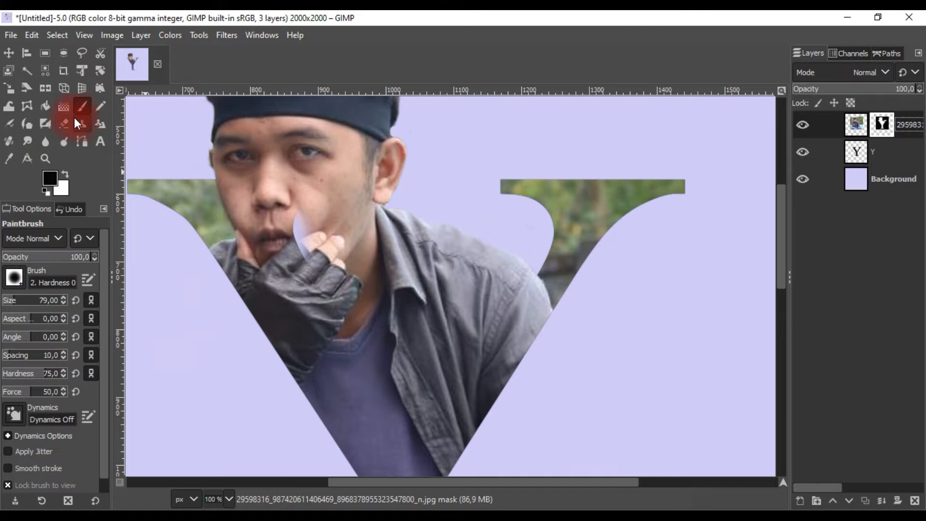
click(51, 178)
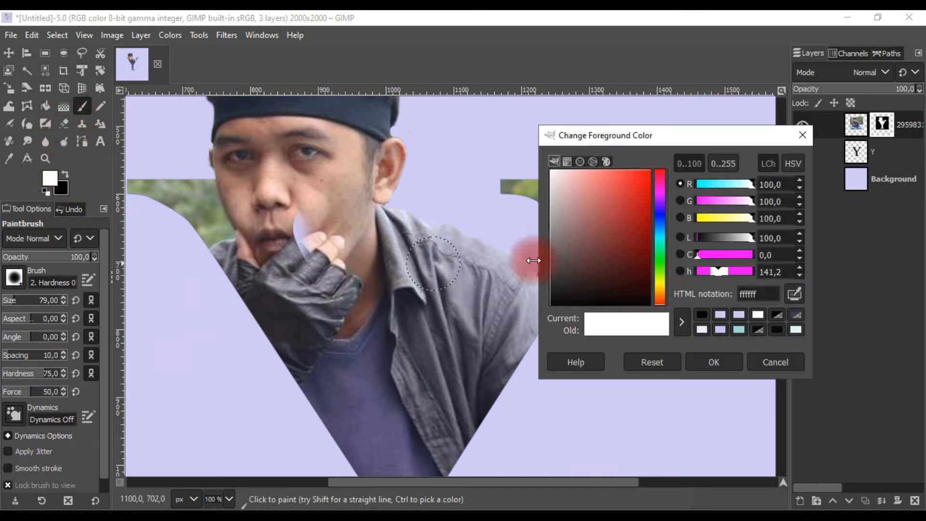
click(775, 361)
mouse_move(338, 270)
mouse_down()
mouse_move(308, 281)
mouse_move(300, 226)
mouse_up()
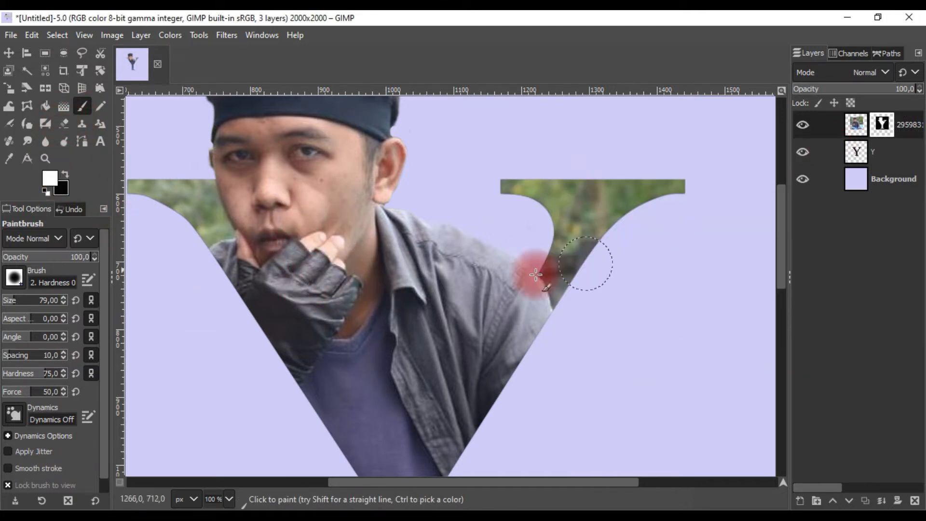
scroll(318, 251, down, 4)
scroll(323, 256, up, 1)
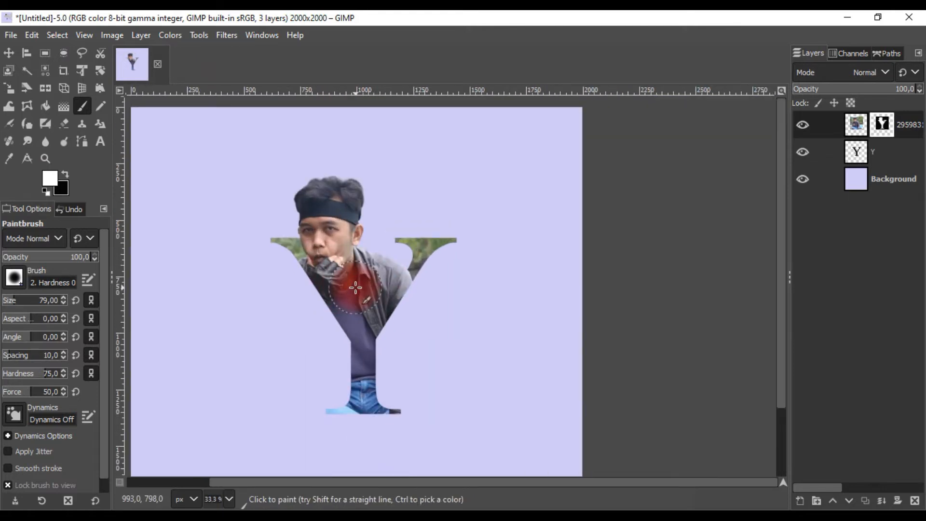
Step: Create a selection from the Y layer's alpha
click(9, 53)
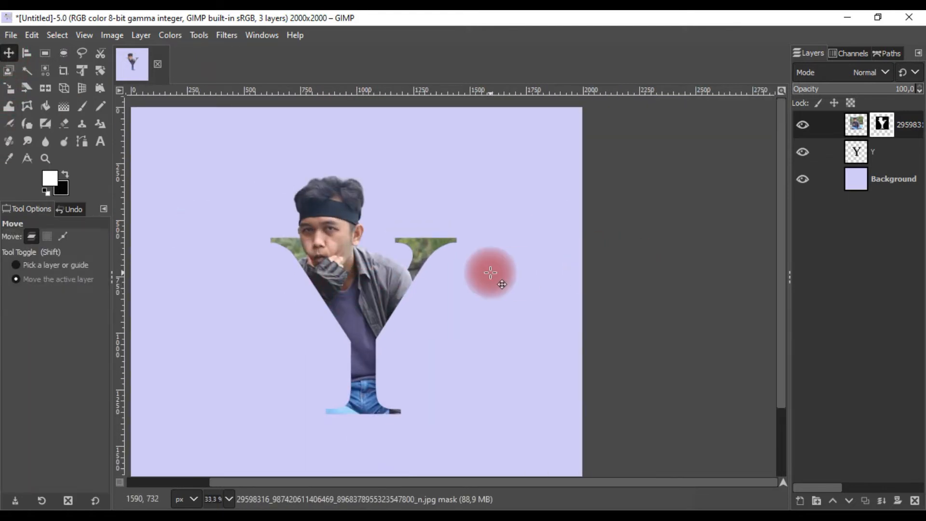
scroll(399, 331, down, 1)
click(820, 154)
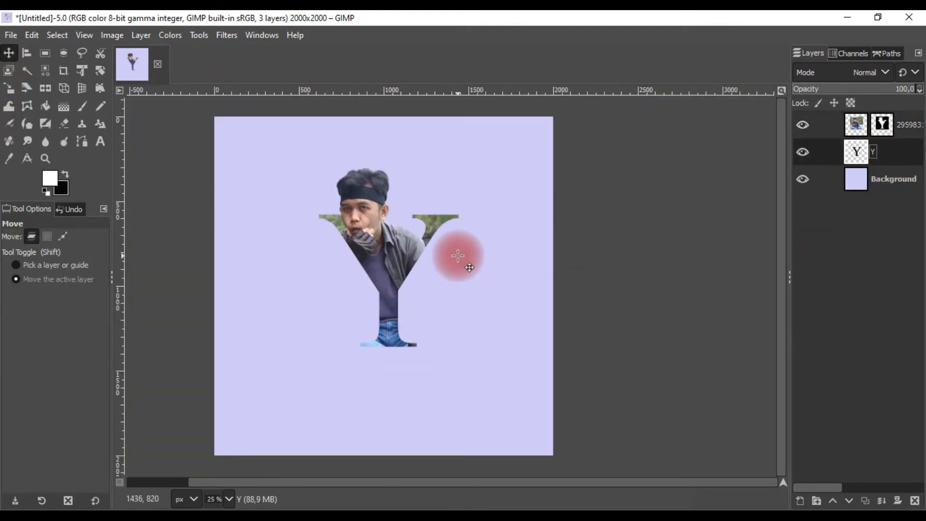
right_click(881, 151)
click(814, 459)
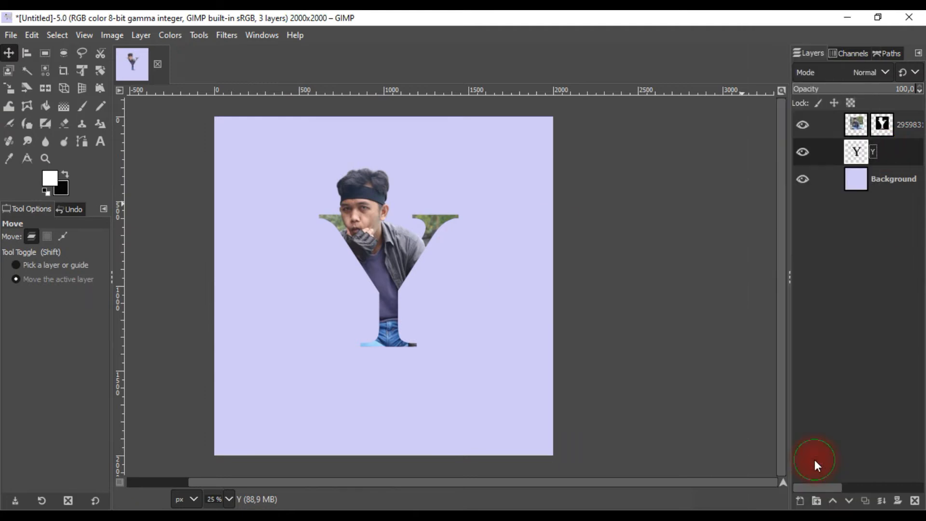
right_click(903, 154)
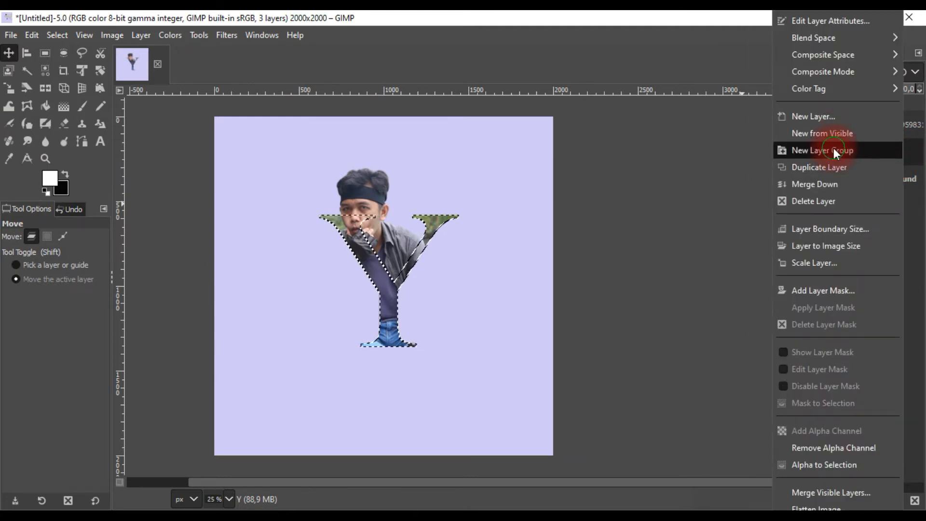
click(838, 149)
key(ctrl+z)
Step: Add a new transparent layer named Outline directly above the Y layer
right_click(875, 160)
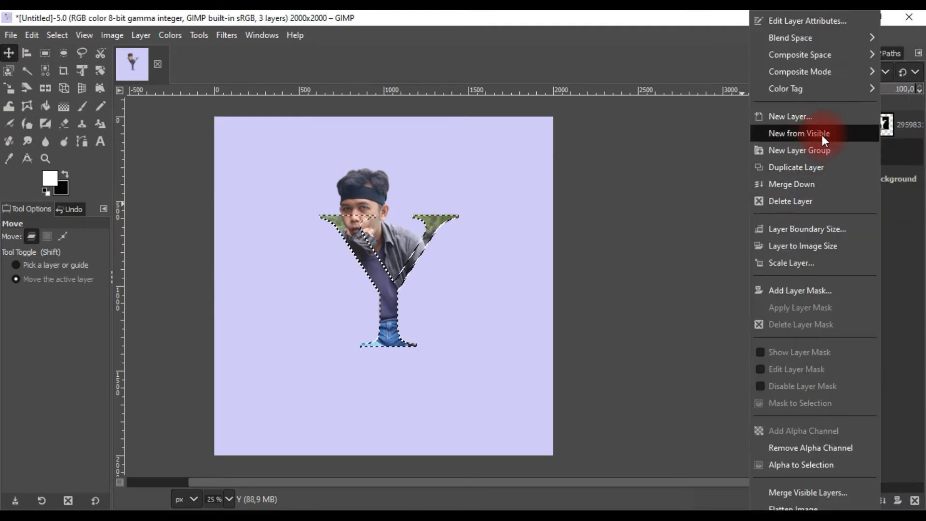
click(815, 119)
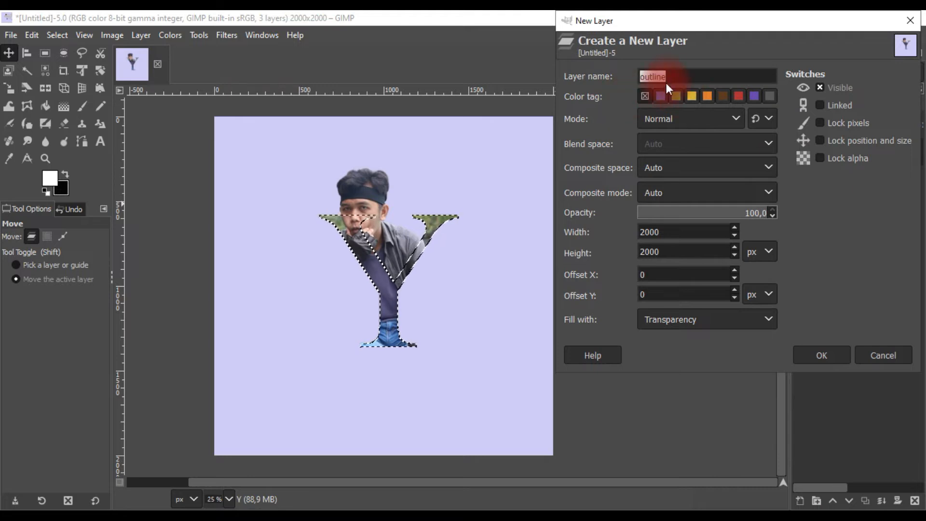
text(Outline)
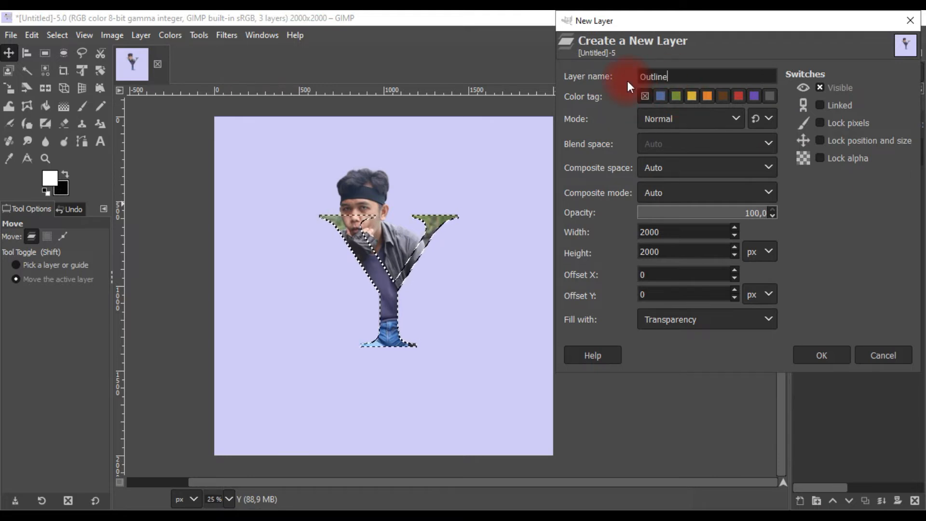
key(Return)
Step: Stroke the Y-shaped selection on the Outline layer with a solid white 25 px line, and clear the selection
right_click(443, 216)
mouse_move(481, 250)
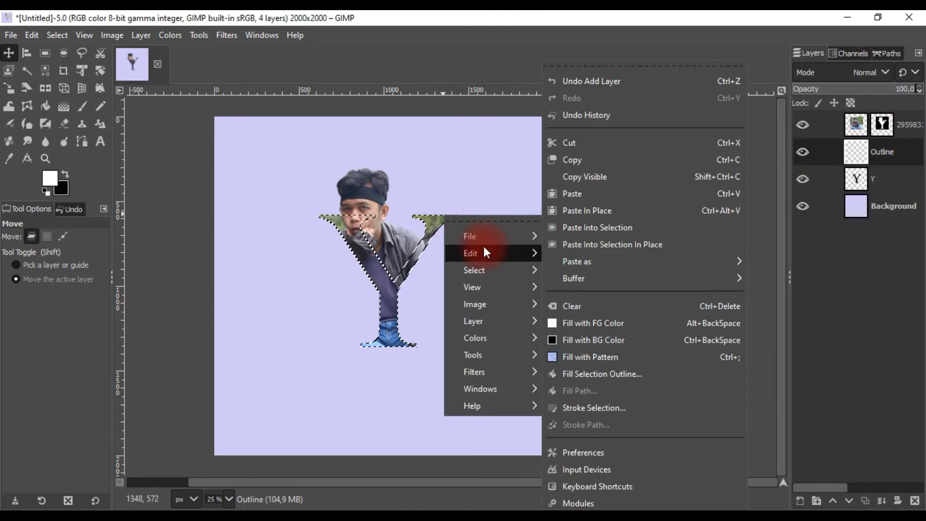
click(600, 408)
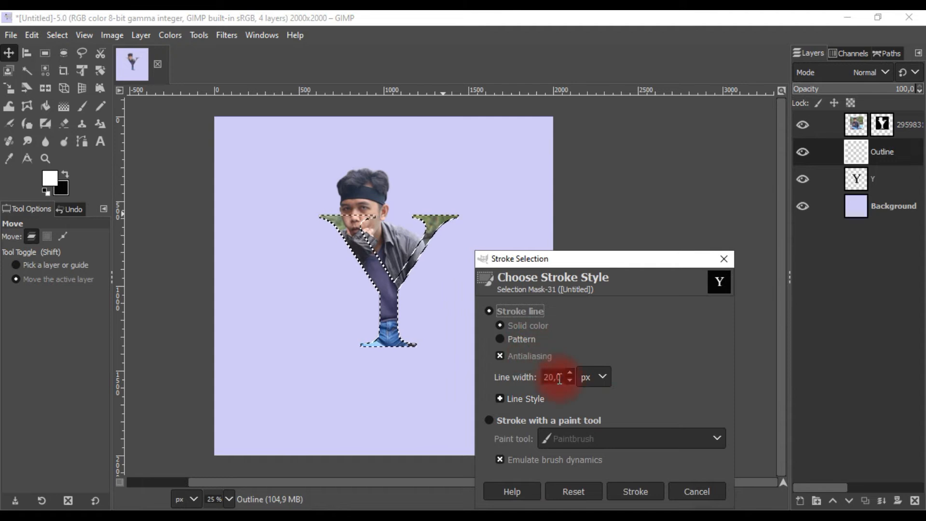
text(20)
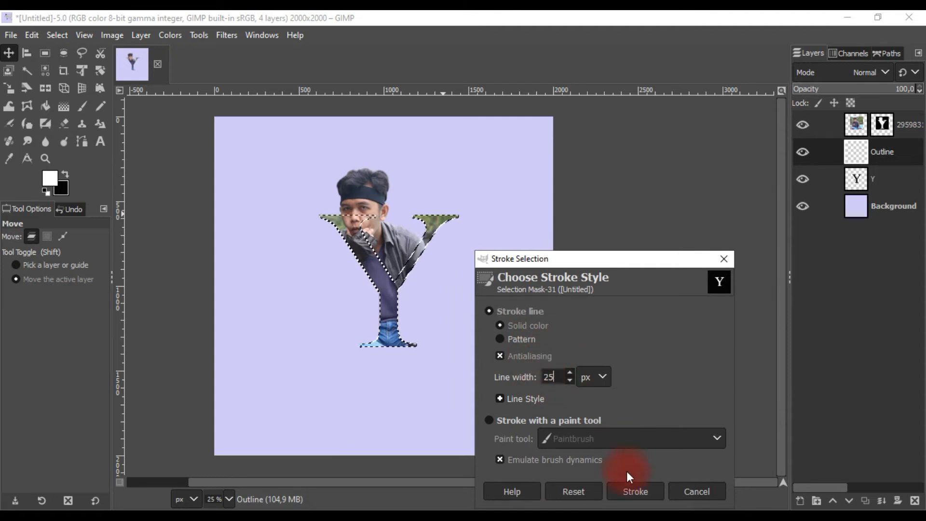
click(621, 487)
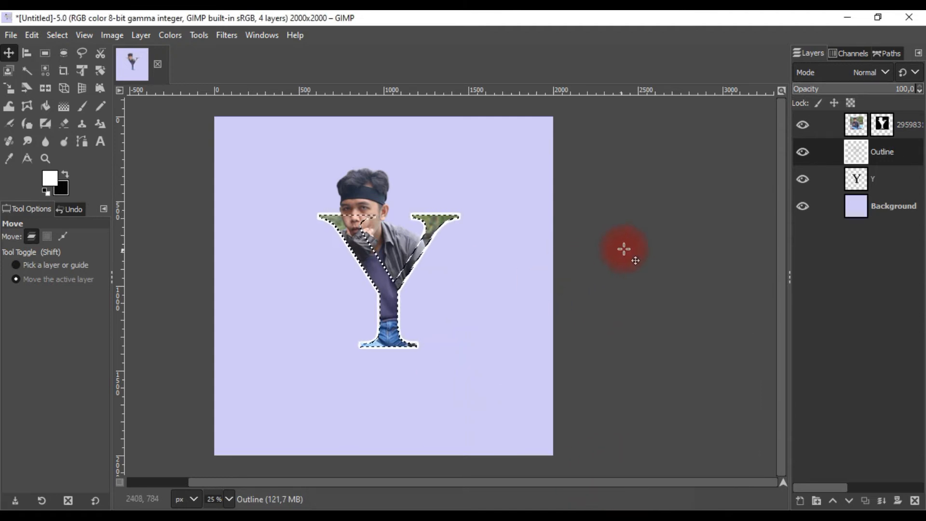
click(57, 35)
click(72, 71)
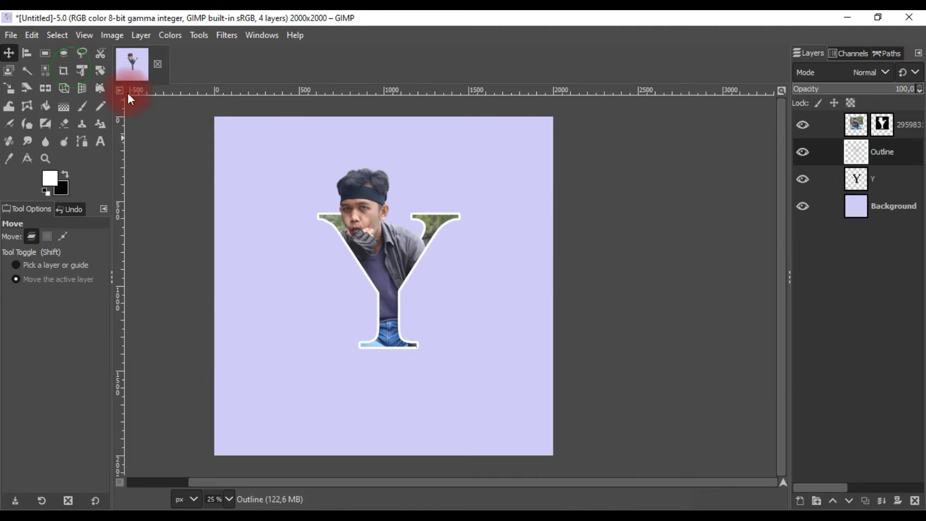
Step: Merge the Outline layer down into the Y layer
scroll(408, 219, down, 1)
scroll(389, 273, up, 1)
scroll(389, 273, down, 1)
scroll(389, 273, up, 1)
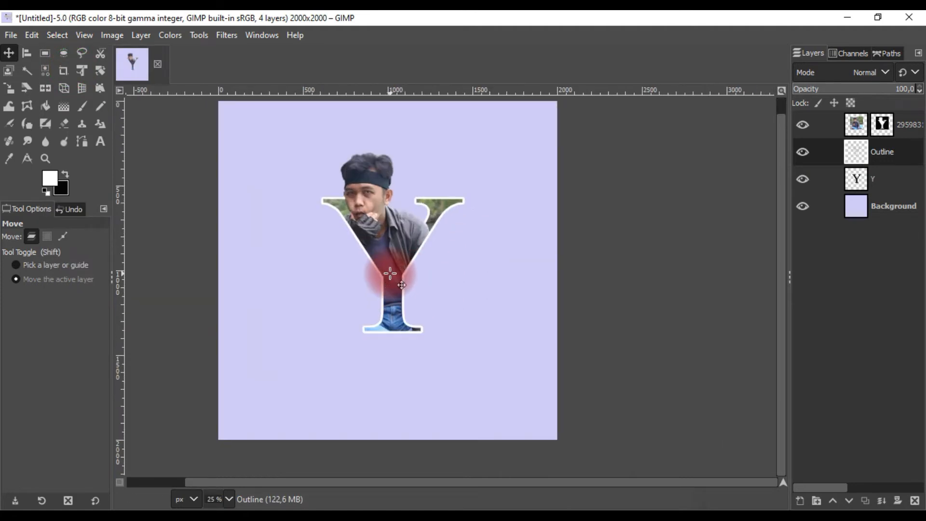
click(891, 184)
click(893, 164)
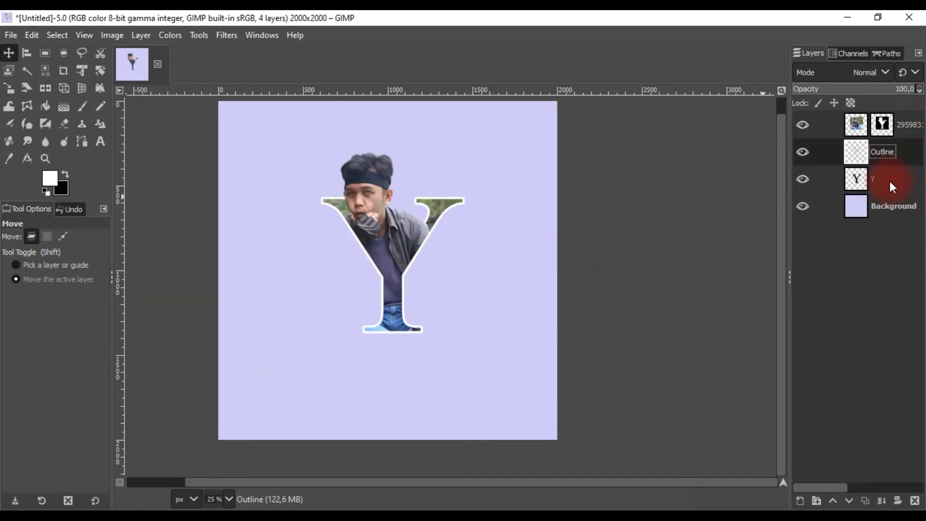
right_click(916, 170)
click(830, 188)
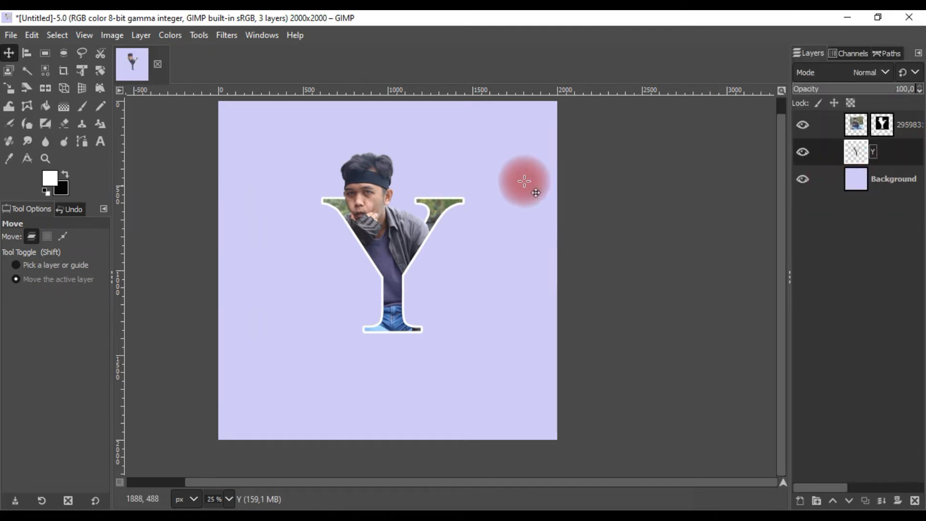
Step: Apply a black Drop Shadow to the Y layer with X -3.097, Y 33.548, blur radius 10.16 and opacity 0.971
click(227, 35)
click(292, 185)
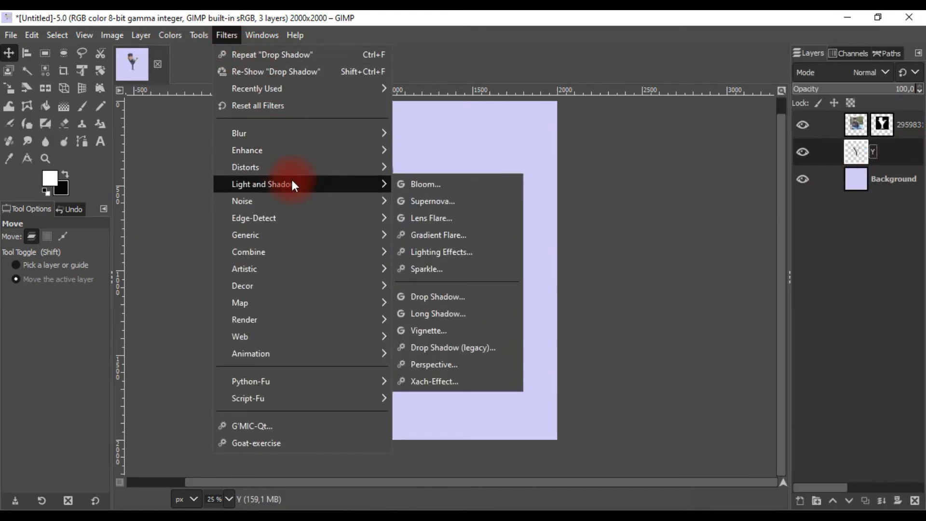
click(437, 297)
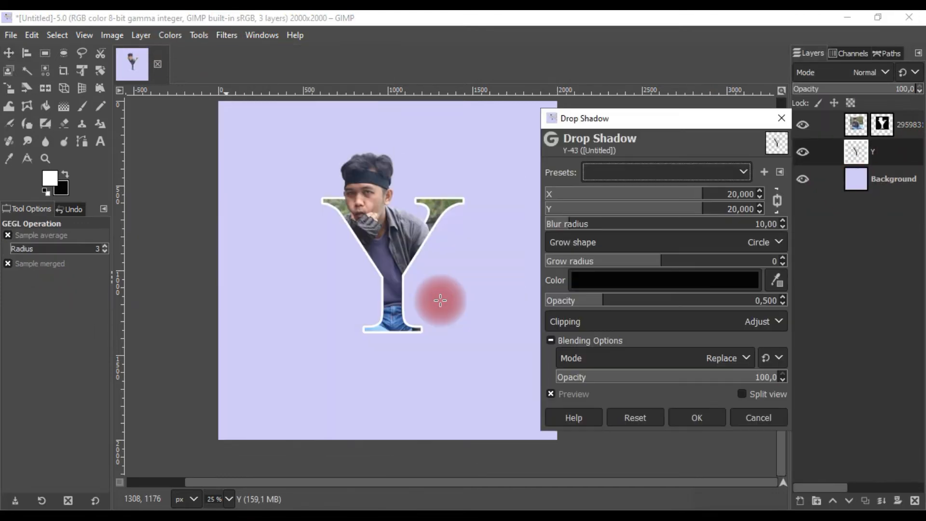
click(776, 201)
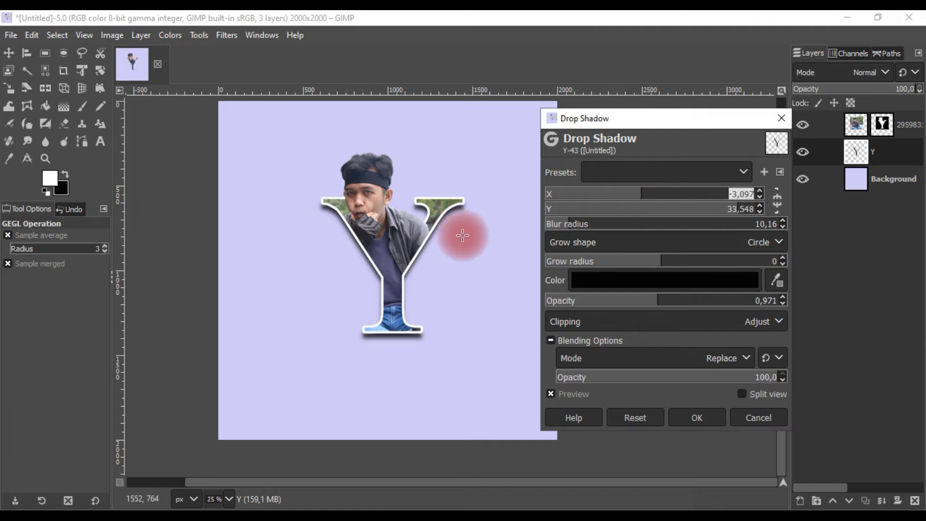
click(701, 421)
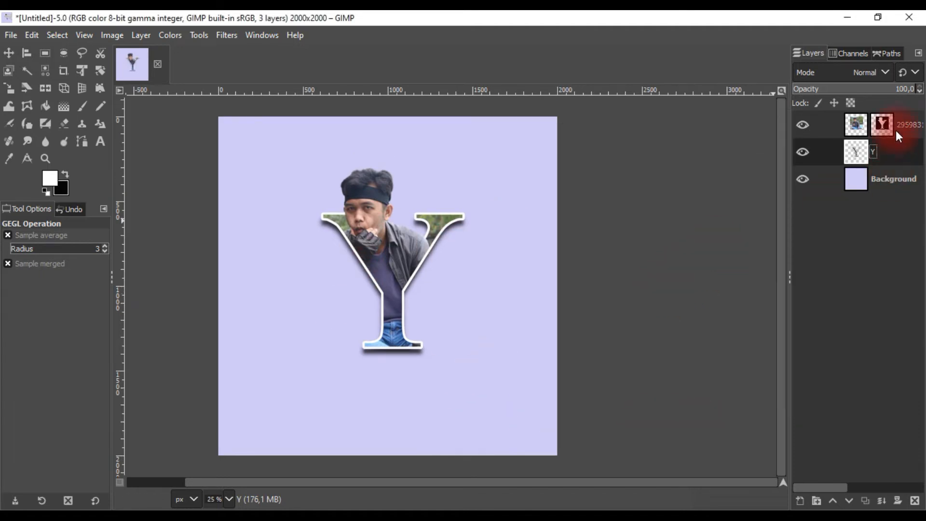
Step: Activate the Background layer and set the Paintbrush foreground to a paler tint of the canvas lavender cfc9f6
click(889, 177)
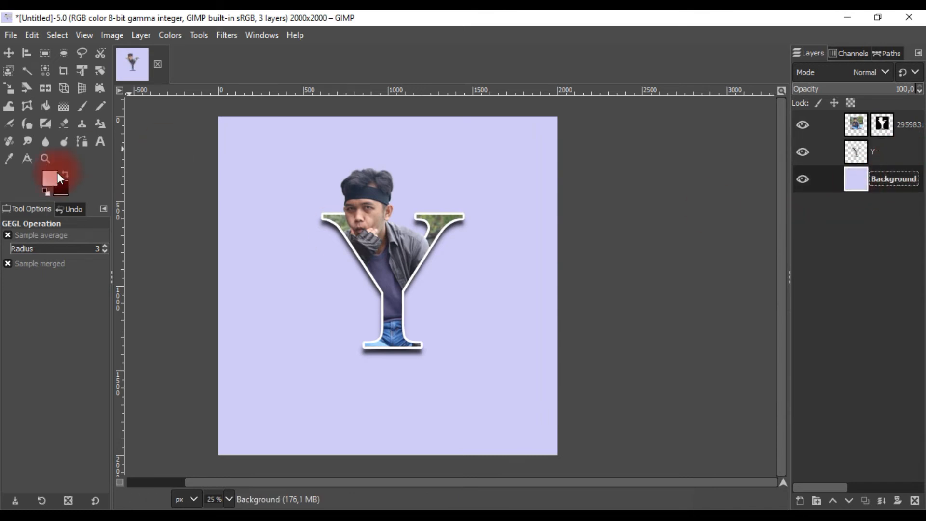
click(82, 107)
click(50, 180)
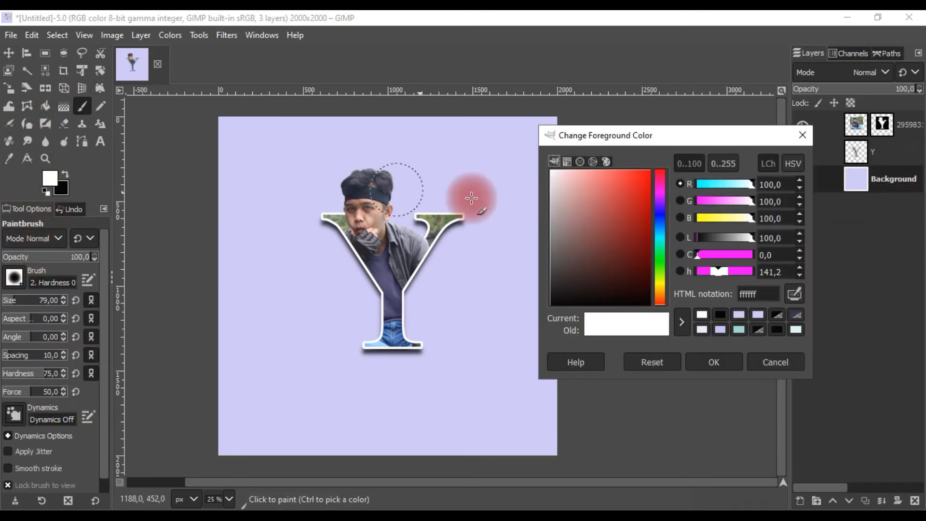
click(514, 226)
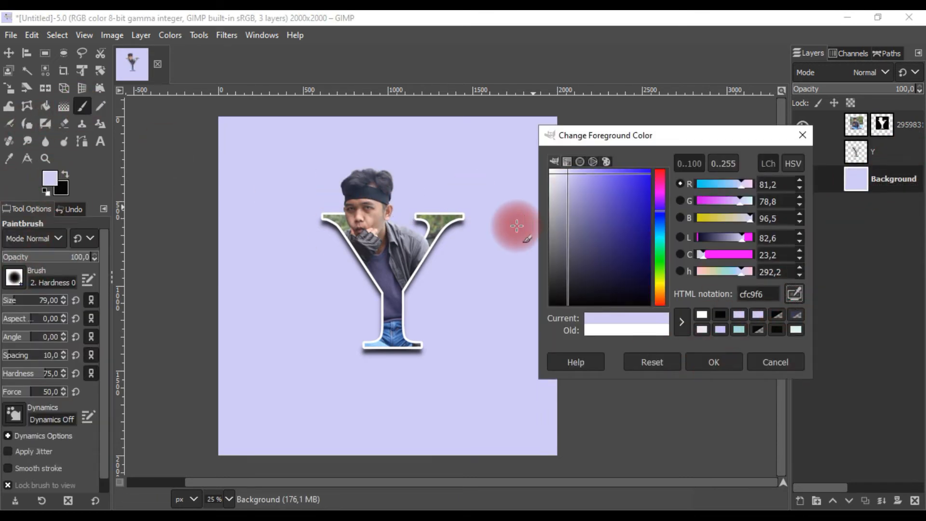
click(558, 172)
click(722, 359)
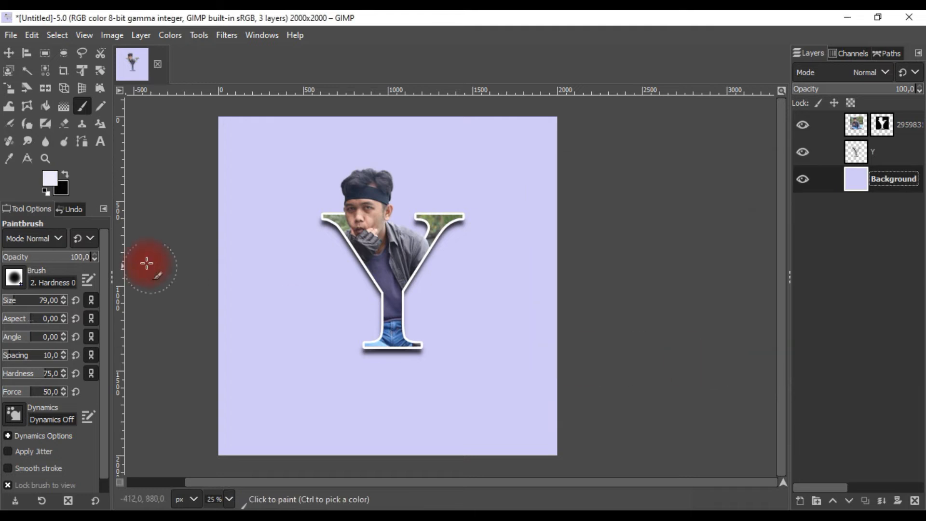
Step: Readjust the foreground color to a very pale lavender for the background glow
scroll(381, 266, down, 3)
scroll(381, 265, down, 2)
key(ctrl+shift+a)
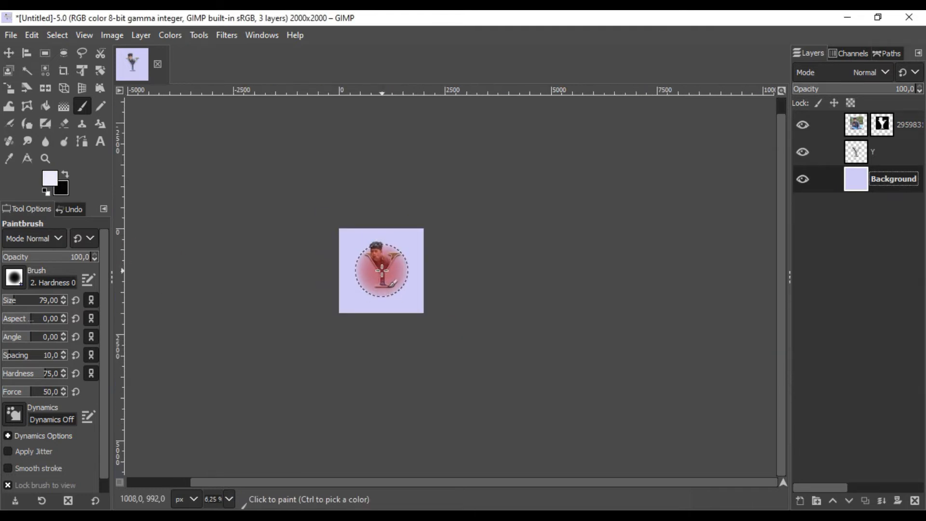
scroll(381, 267, down, 1)
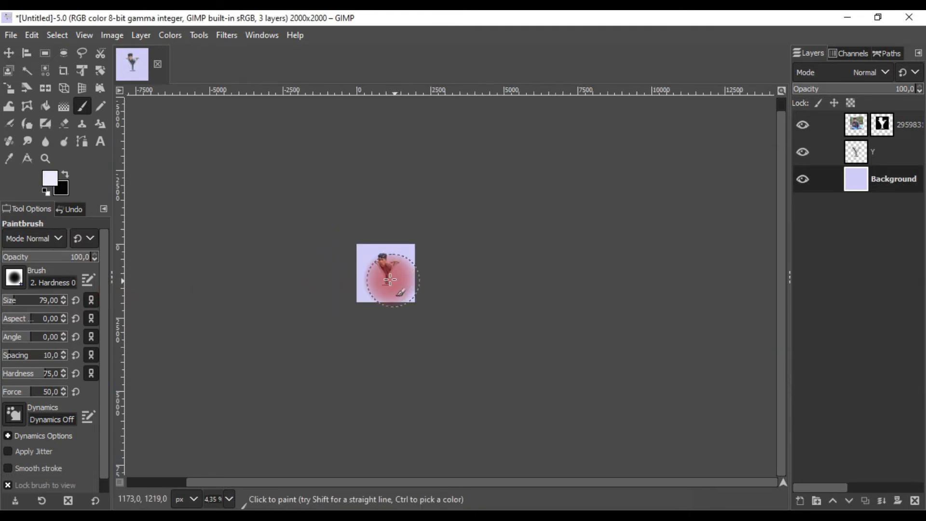
click(48, 179)
click(558, 174)
click(714, 361)
Step: Set the brush opacity to 61.1 and paint one large soft pale dab on the Background layer behind the Y
scroll(384, 268, up, 4)
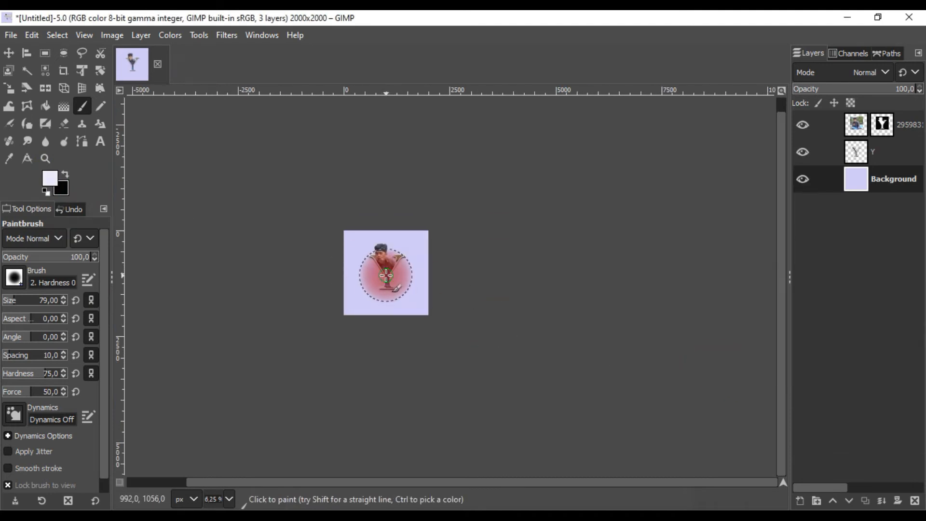
scroll(384, 266, down, 1)
click(51, 276)
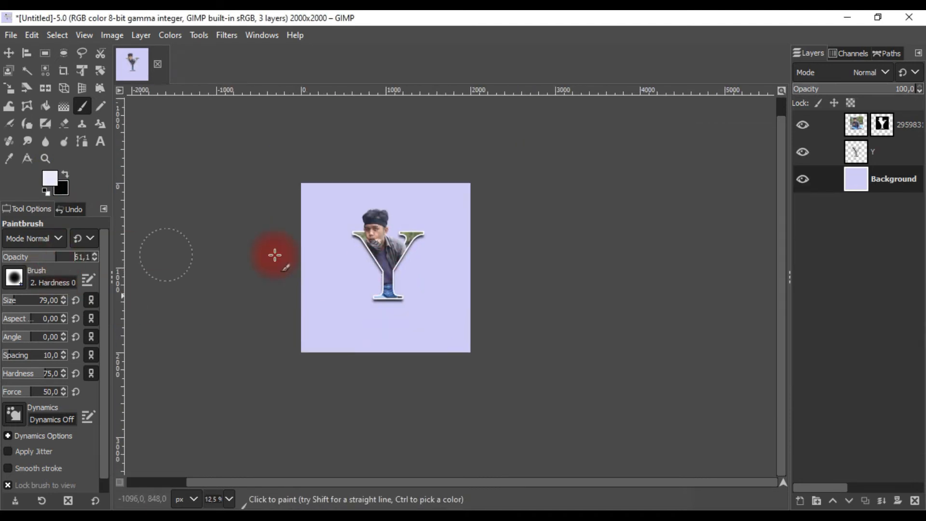
scroll(381, 262, down, 3)
click(381, 262)
scroll(382, 262, up, 5)
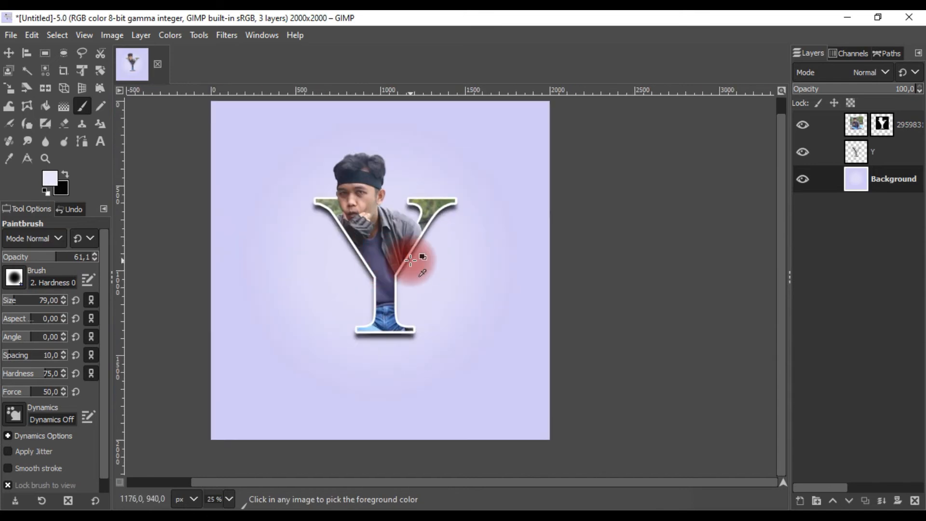
scroll(410, 259, down, 2)
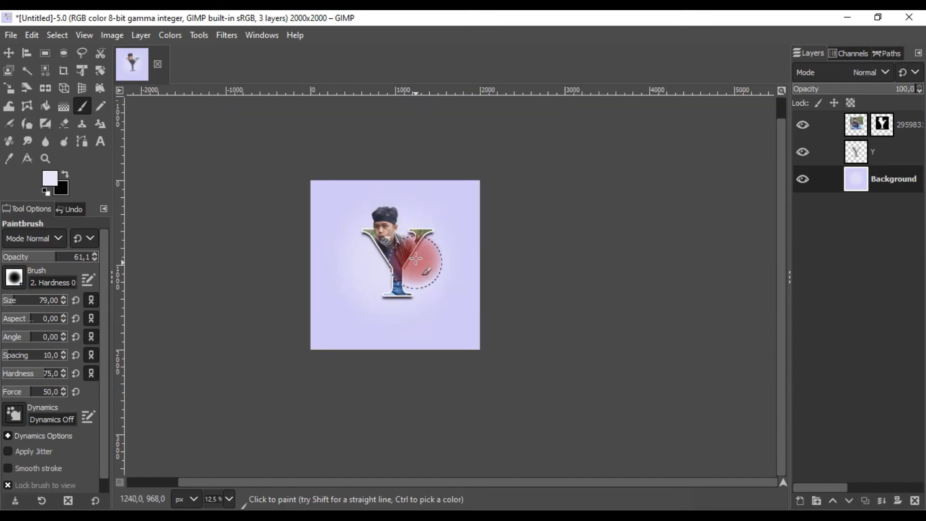
Step: Merge the masked portrait layer down into the Y layer and check the result by toggling the merged layer's visibility
click(19, 56)
click(909, 131)
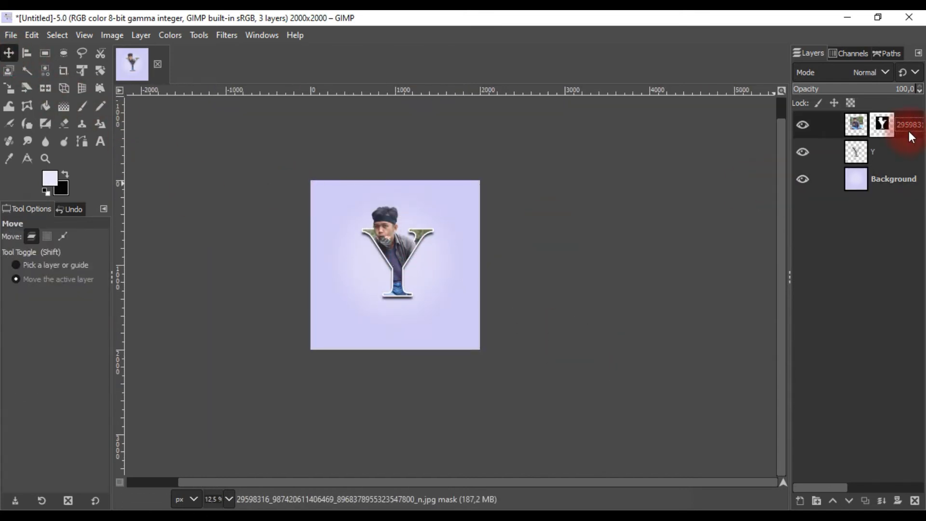
scroll(428, 244, up, 2)
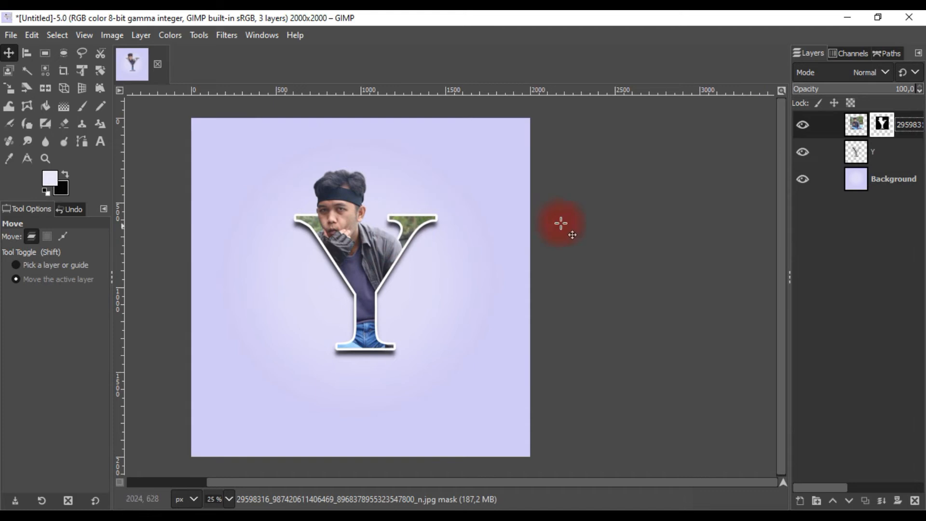
right_click(890, 140)
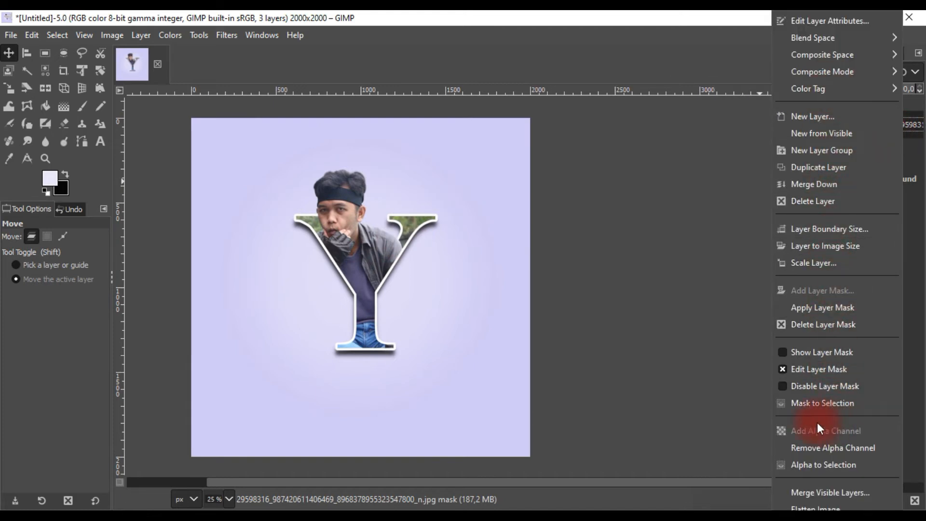
click(825, 184)
click(850, 155)
click(895, 128)
click(801, 125)
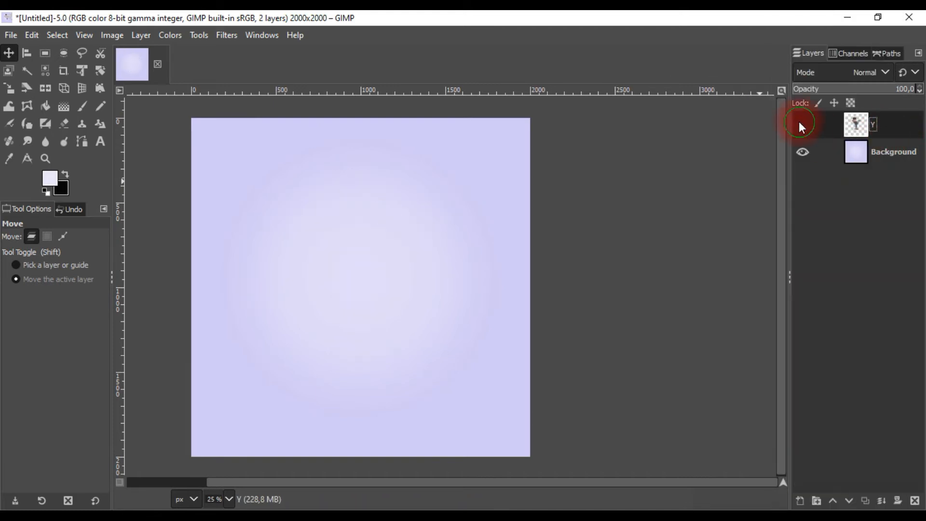
click(801, 125)
click(891, 135)
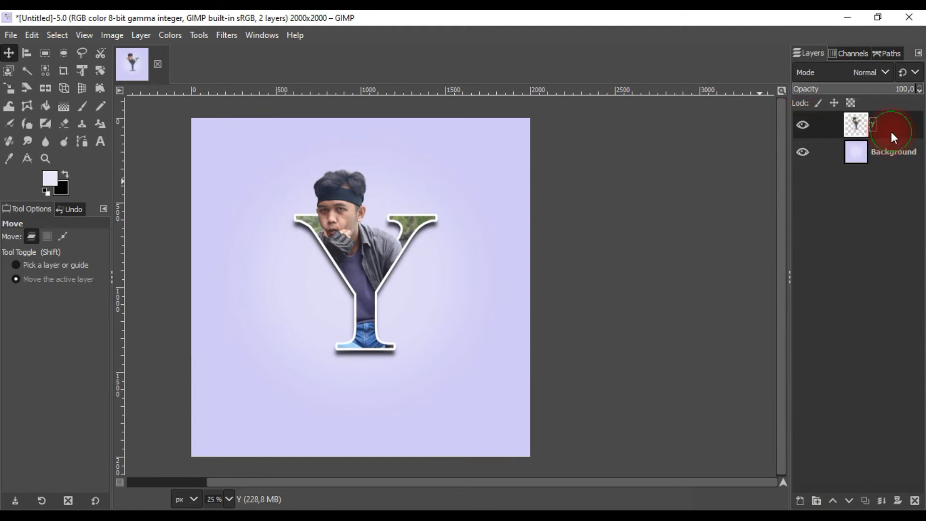
Step: Move the merged Y layer slightly downward on the canvas
drag(300, 249, 370, 266)
click(141, 35)
click(199, 315)
Step: Start a new text layer below the base of the letter Y
click(101, 141)
click(362, 405)
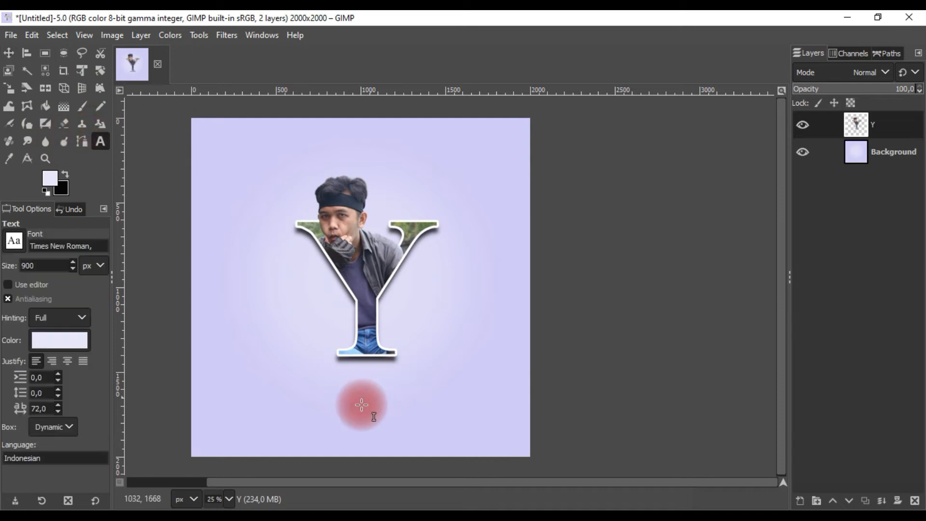
text(Ya)
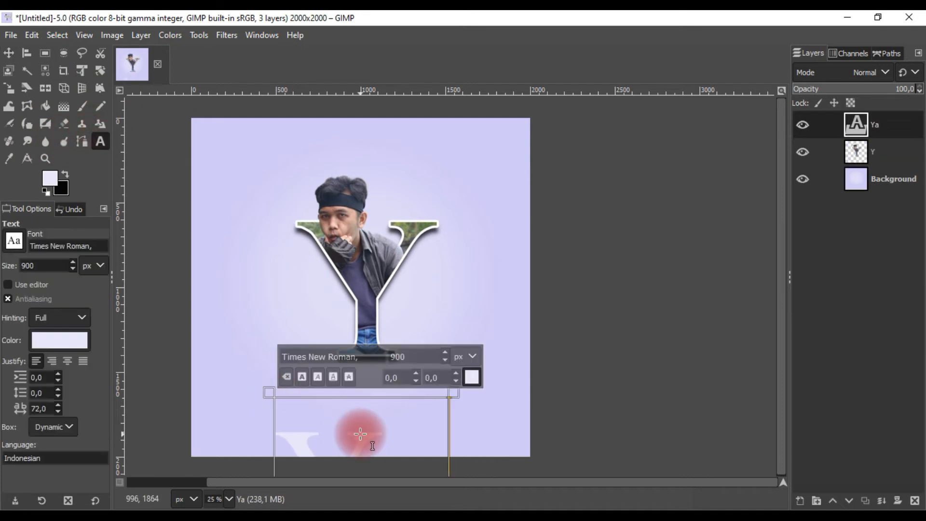
key(BackSpace)
key(BackSpace)
text(YAHYA)
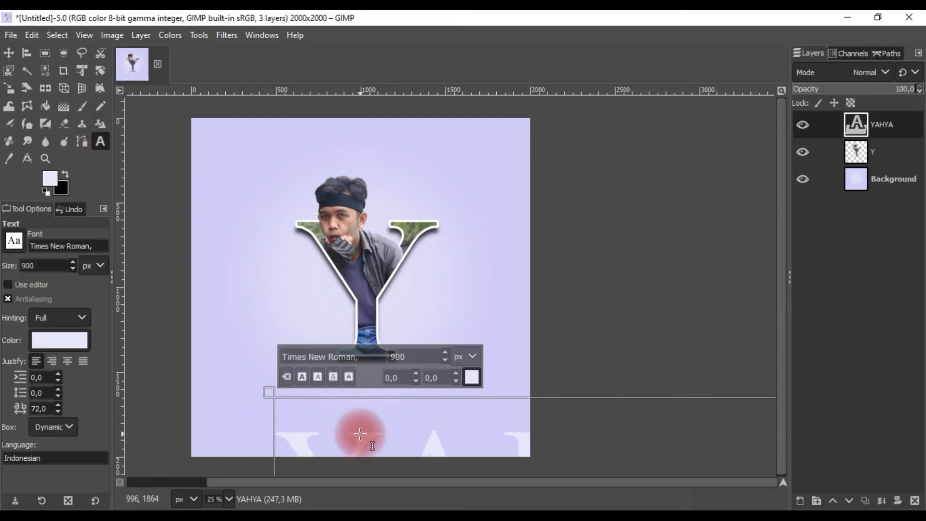
key(BackSpace)
key(BackSpace)
key(BackSpace)
key(BackSpace)
key(BackSpace)
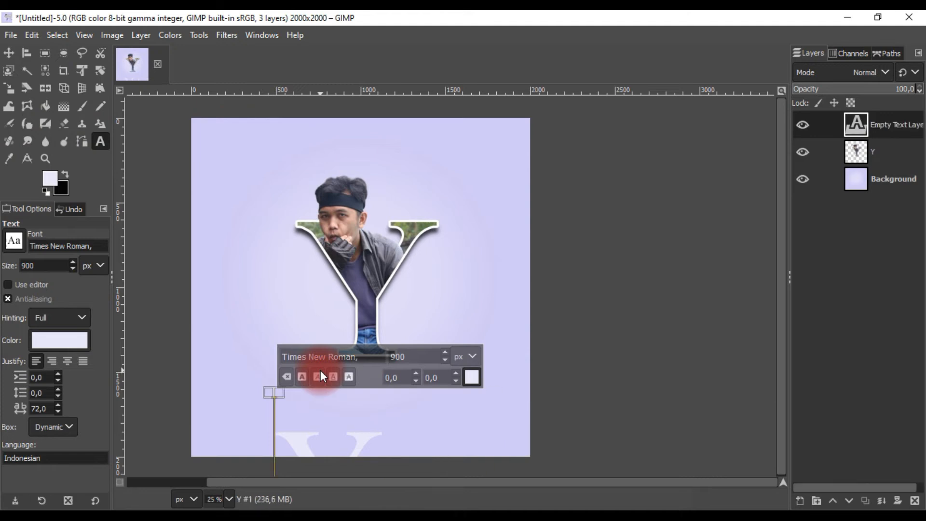
Step: Set the text size to 100 px, enter the man's first name in capitals, and move the text beneath the Y
drag(413, 356, 391, 357)
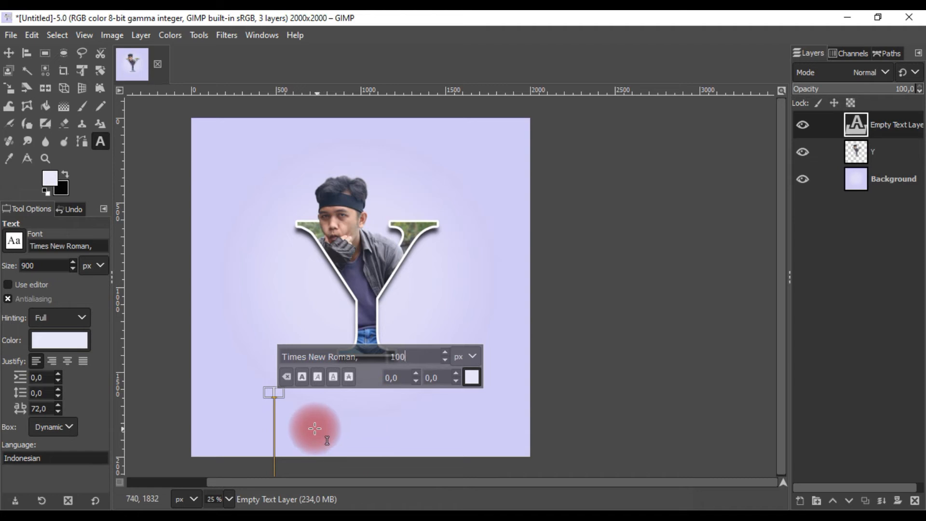
click(269, 395)
text(YAHYA)
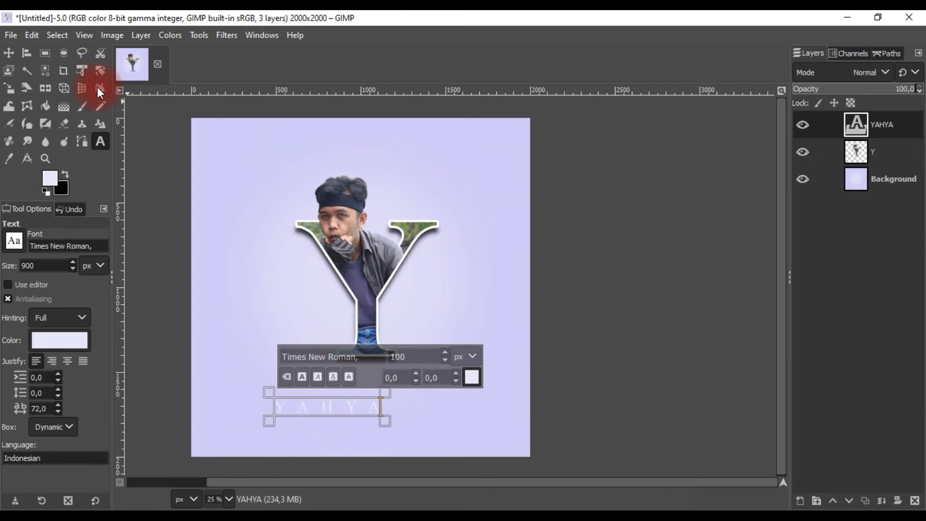
text(m)
drag(320, 407, 357, 391)
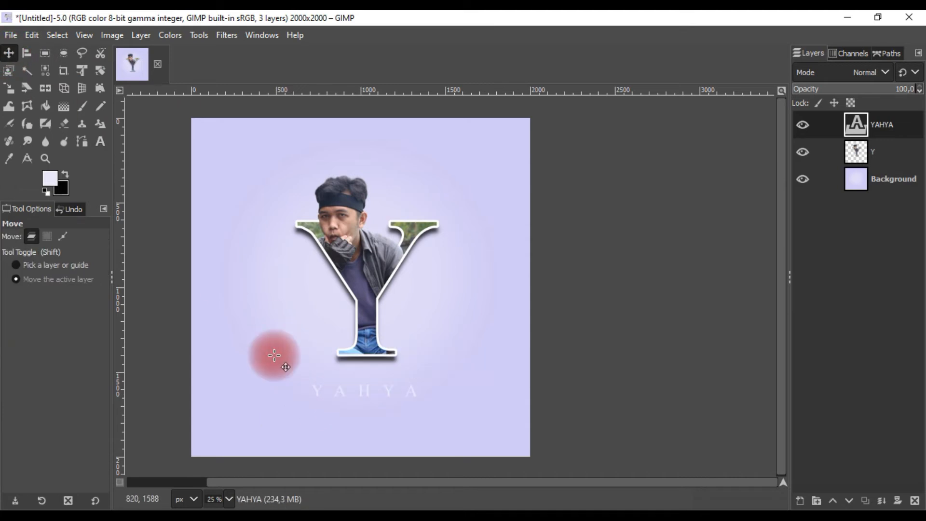
Step: Try dark tones sampled from the portrait for the Text tool color, settling on indigo 3f3c5b
click(99, 141)
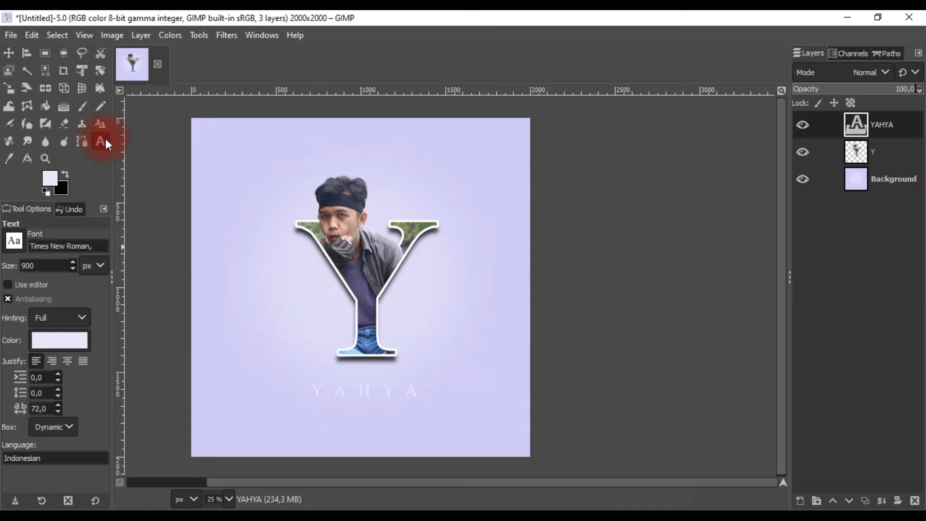
click(72, 338)
click(55, 380)
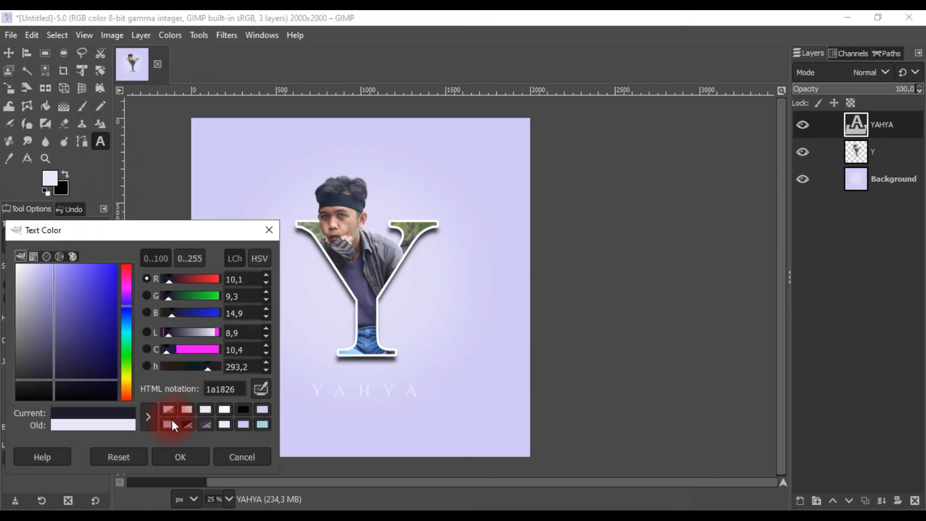
click(262, 392)
click(365, 327)
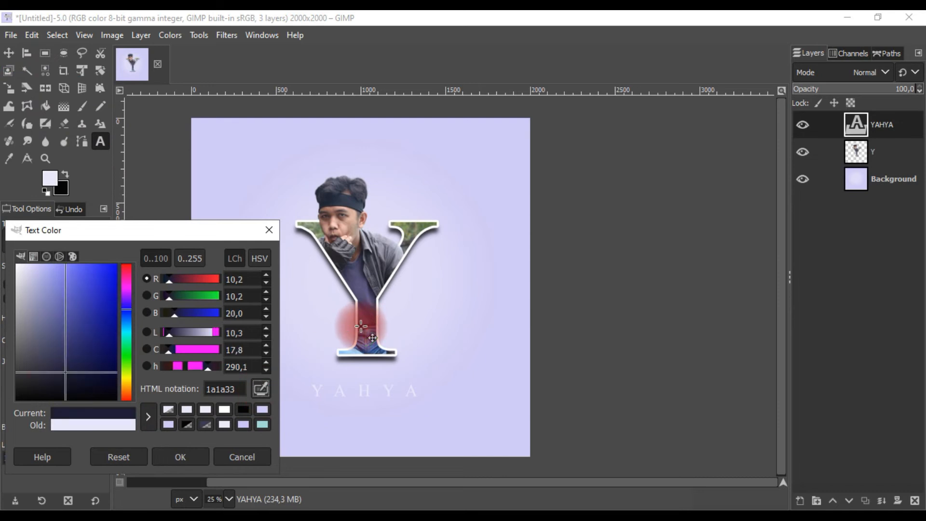
click(261, 389)
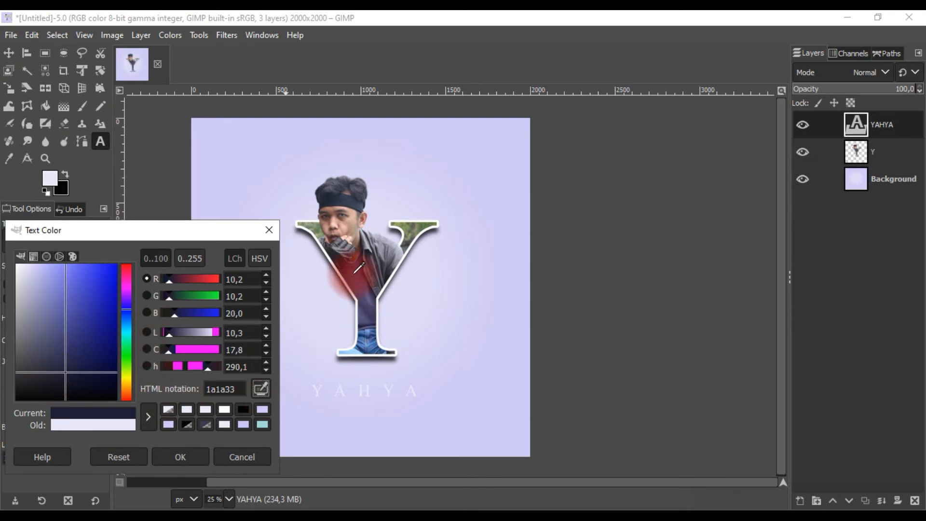
click(340, 282)
click(51, 352)
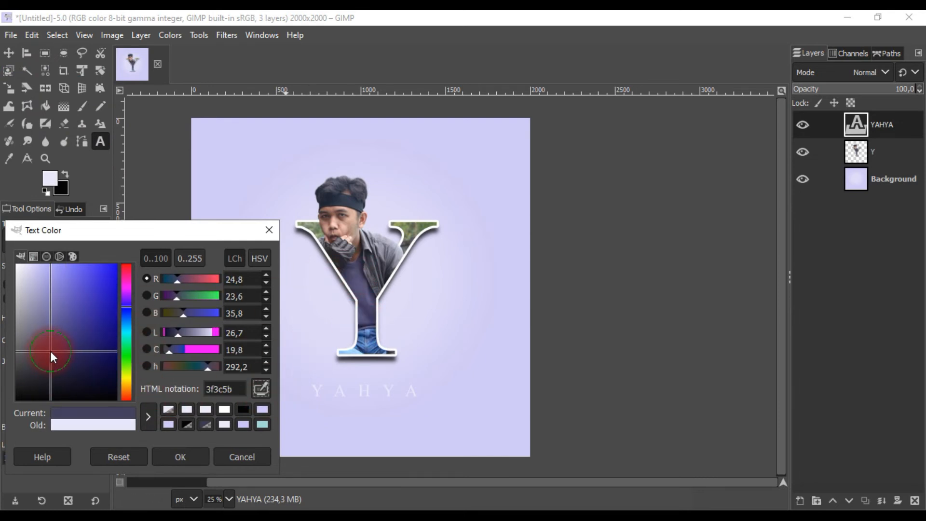
click(190, 457)
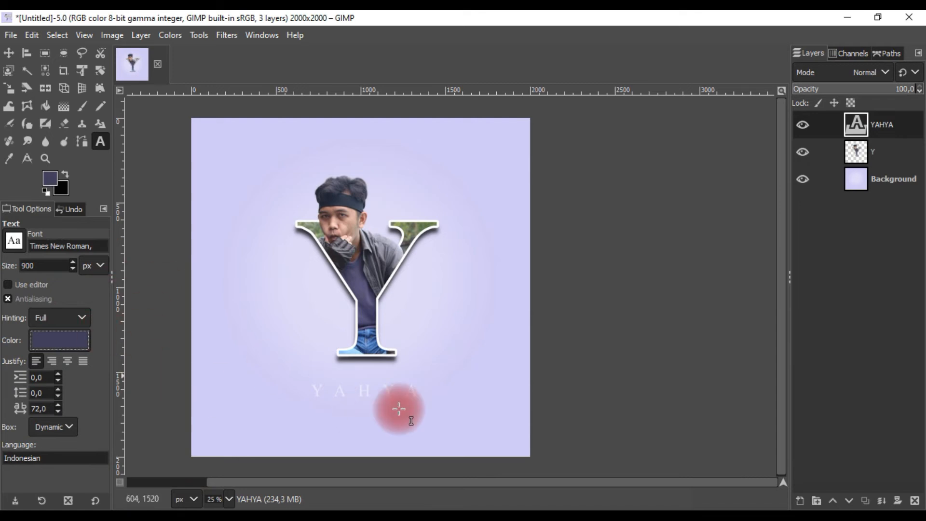
Step: Try to recolor the name text with a dark color from the color history
click(390, 391)
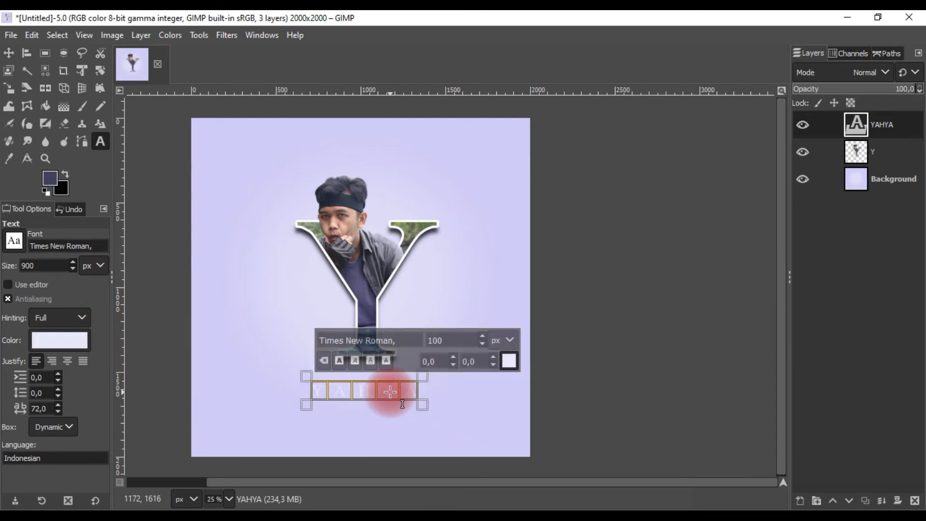
click(50, 343)
drag(184, 233, 210, 235)
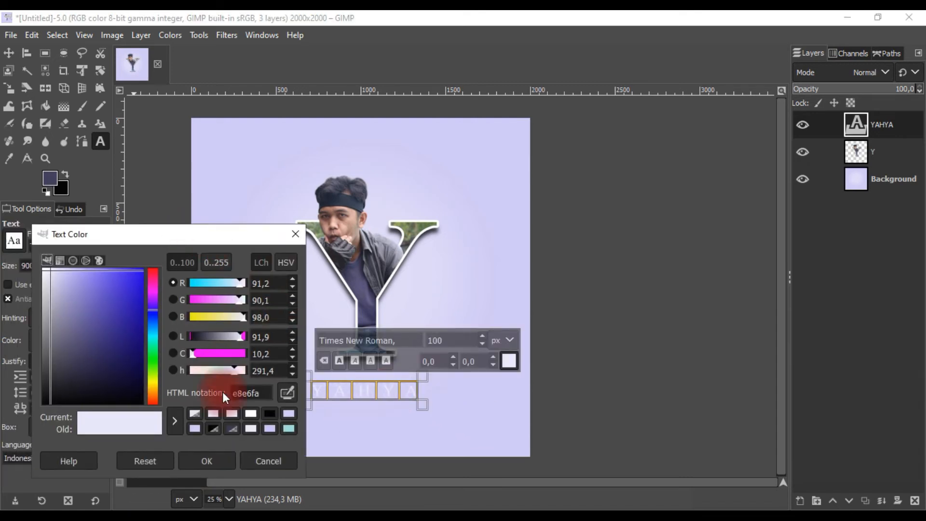
click(232, 428)
click(206, 461)
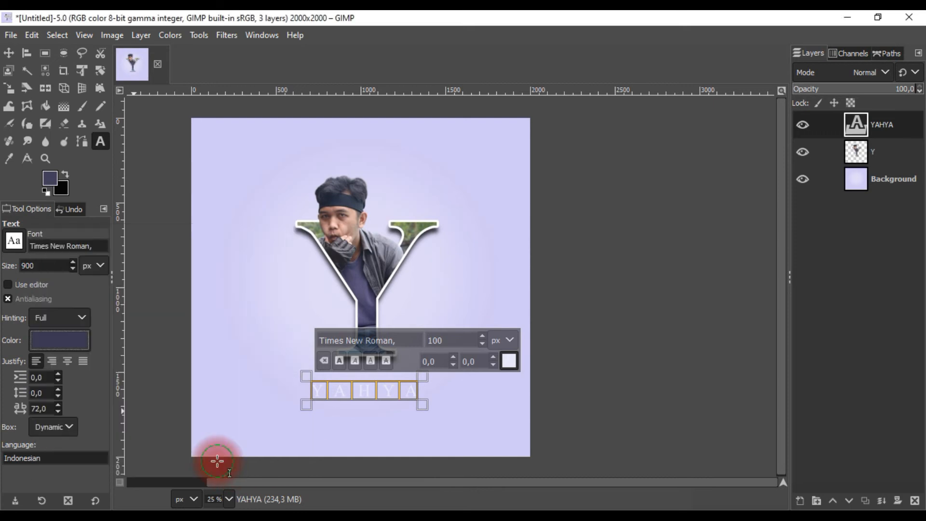
Step: Try to change the selected name text's color to the dark indigo 3d3a5a
click(368, 403)
double_click(381, 391)
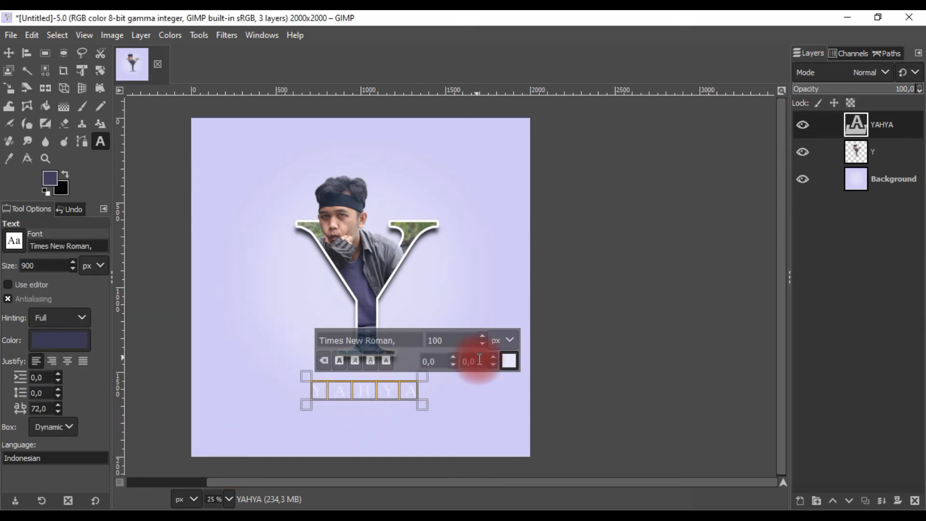
click(509, 361)
click(349, 283)
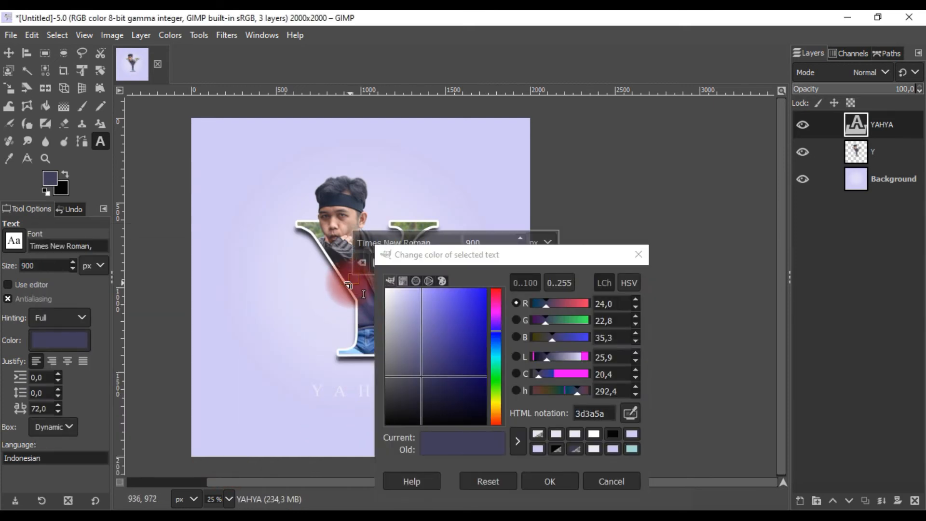
click(550, 482)
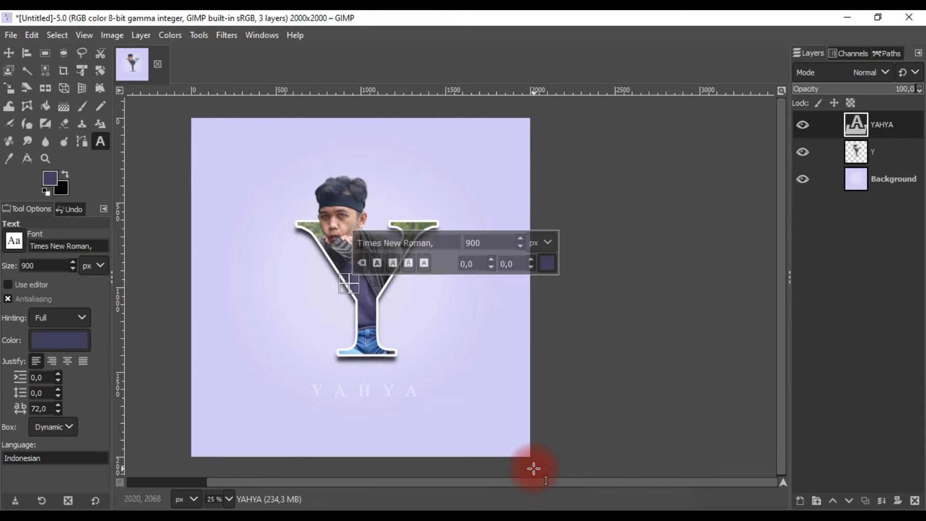
Step: Select the whole name below the Y and change the color of its letters to dark indigo
scroll(385, 411, up, 2)
double_click(386, 410)
click(438, 366)
click(370, 364)
click(368, 378)
click(478, 486)
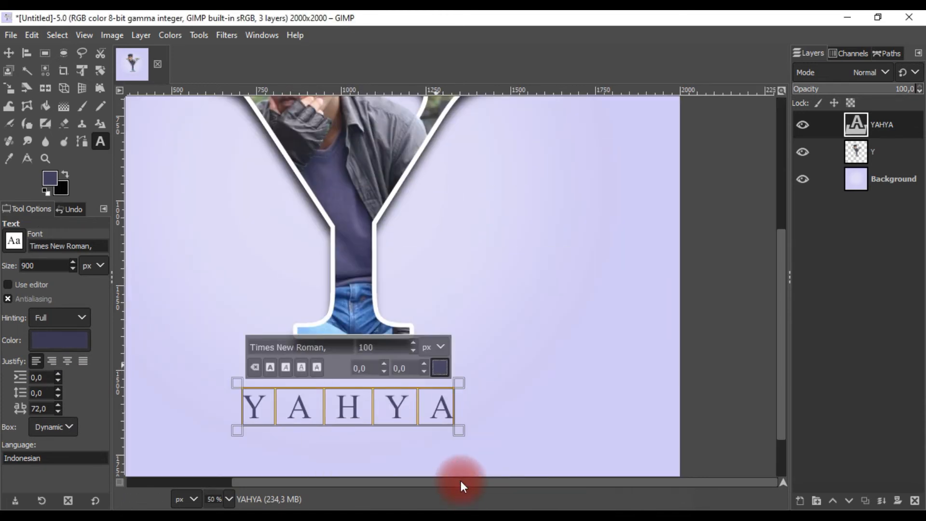
Step: Move the name text up so it sits centered just beneath the base of the Y
click(9, 53)
scroll(300, 311, down, 2)
drag(329, 356, 376, 349)
scroll(373, 336, down, 1)
scroll(373, 338, up, 1)
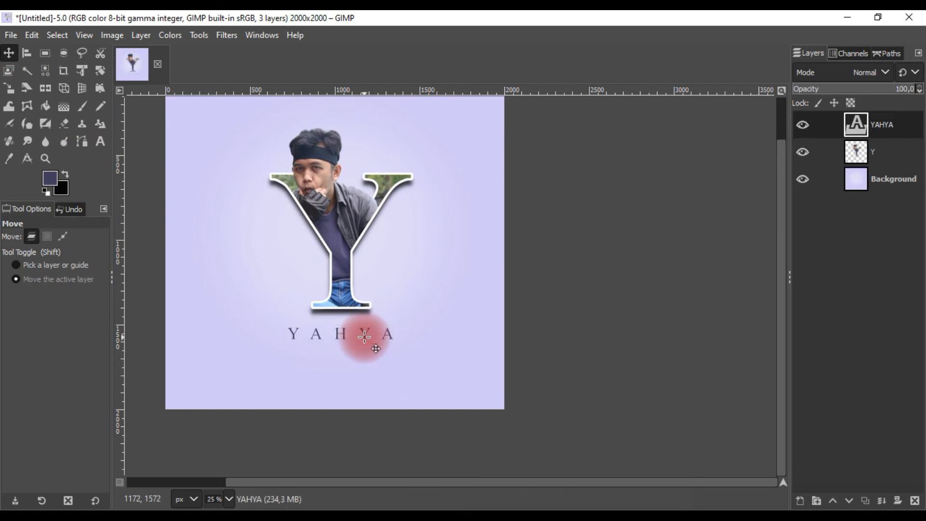
Step: Set the letter spacing of the name text to 90
click(99, 143)
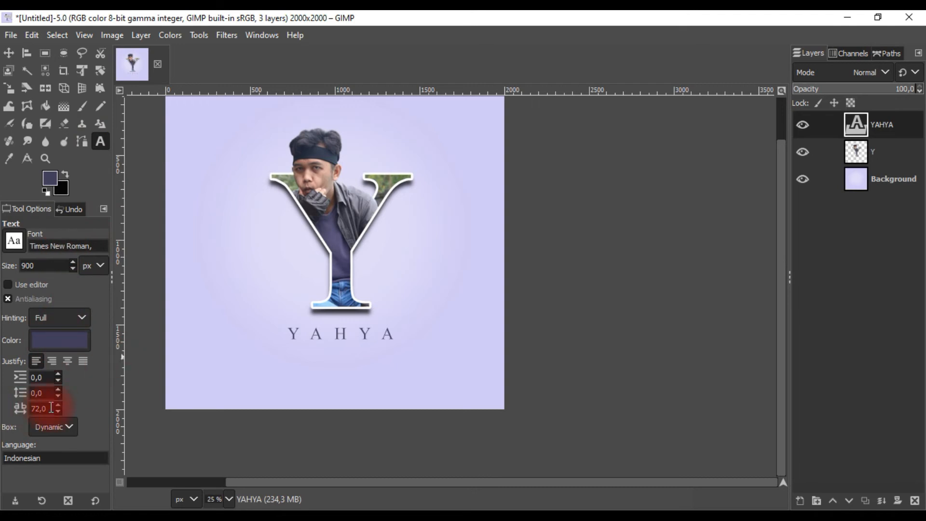
click(340, 336)
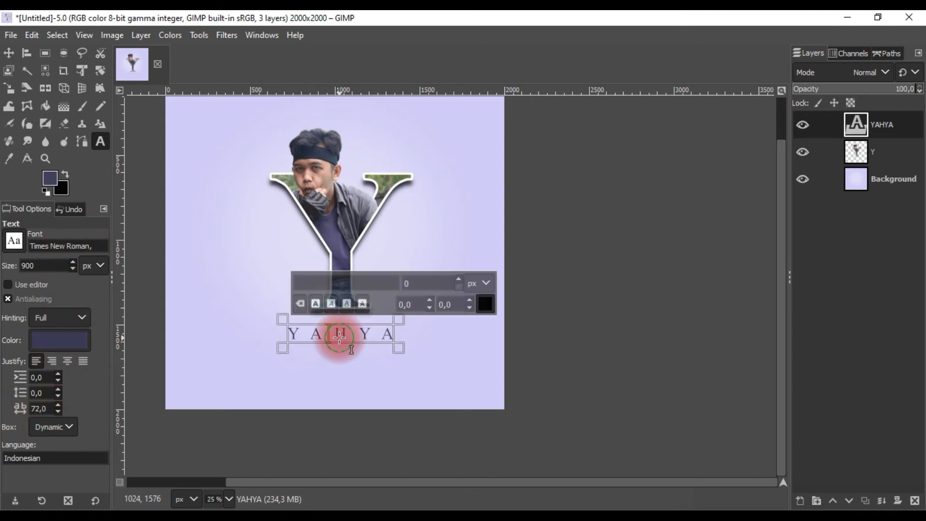
click(58, 406)
click(57, 406)
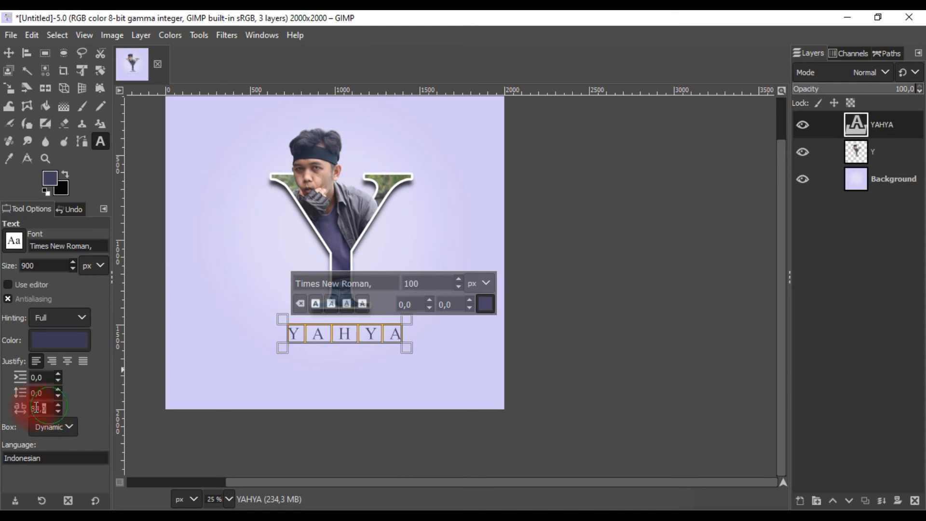
key(Return)
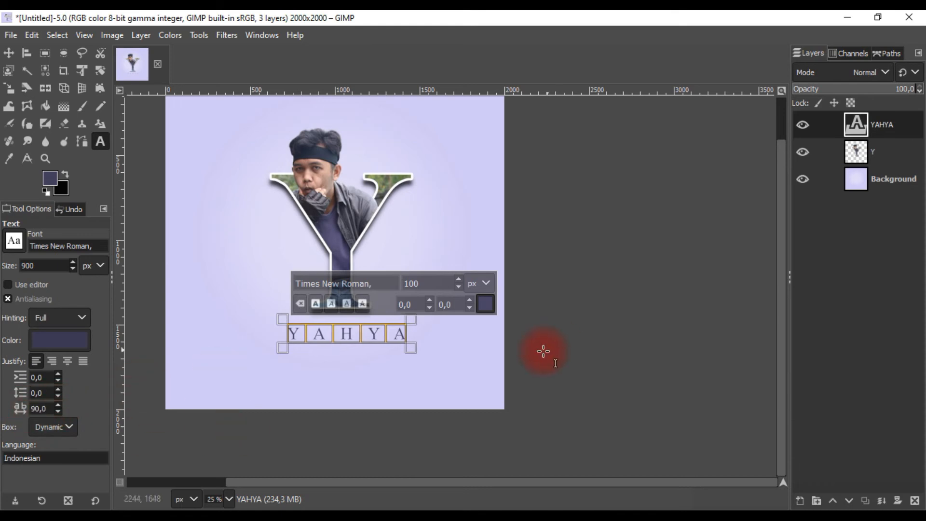
Step: Align the name text's horizontal center with the Y layer, using the Y layer as the first item
click(5, 37)
click(5, 35)
click(9, 53)
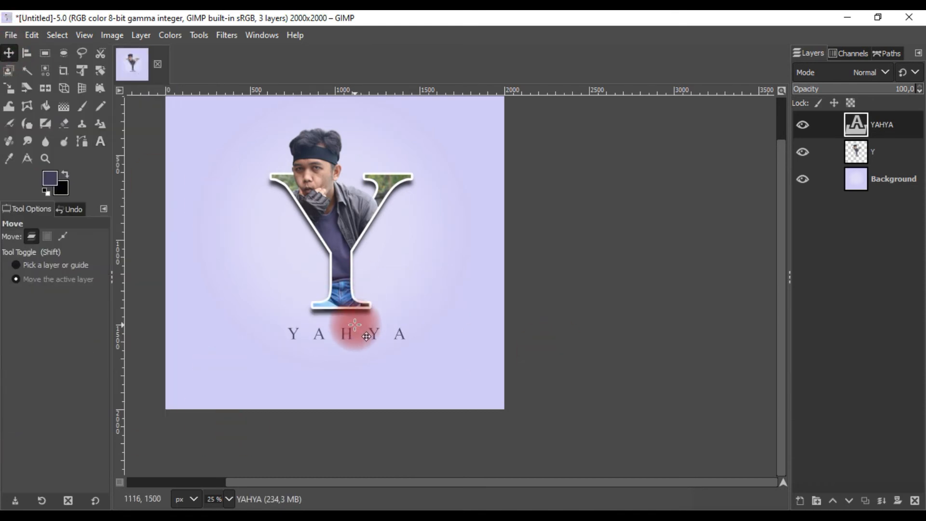
click(27, 53)
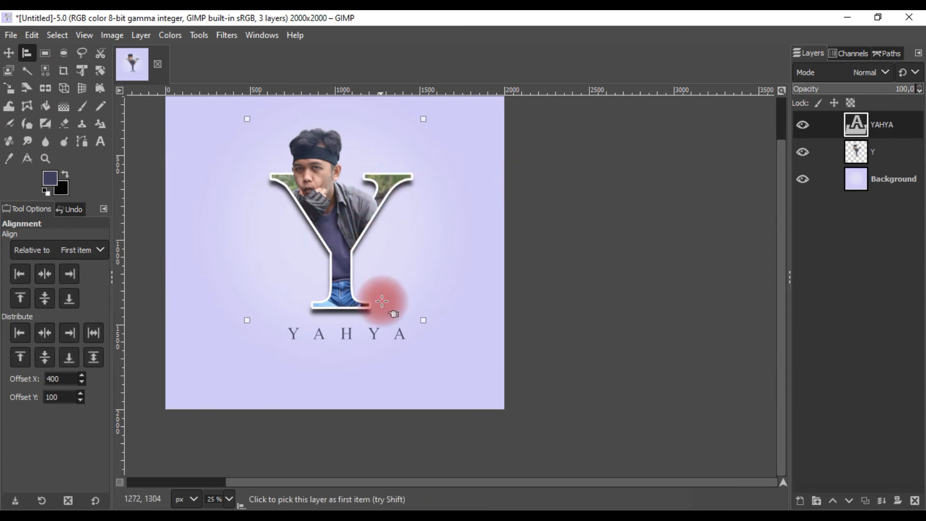
click(369, 337)
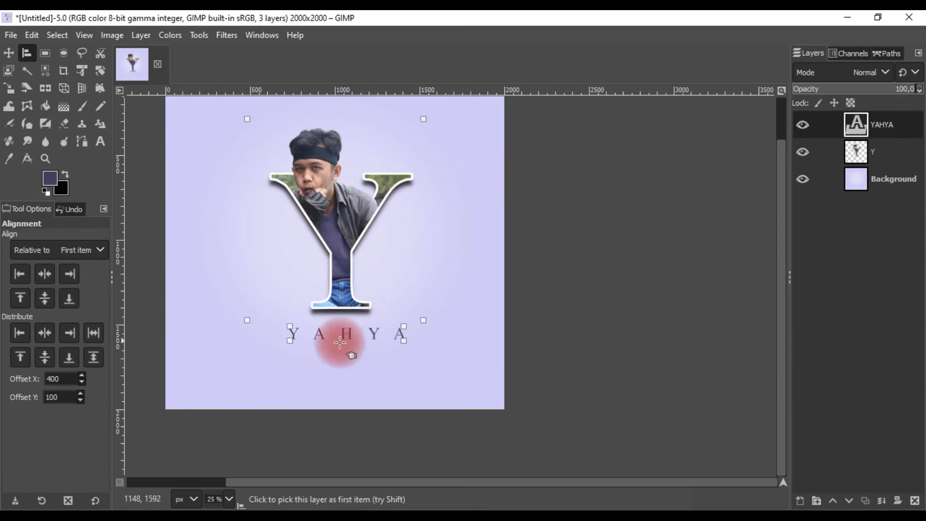
click(46, 274)
click(9, 53)
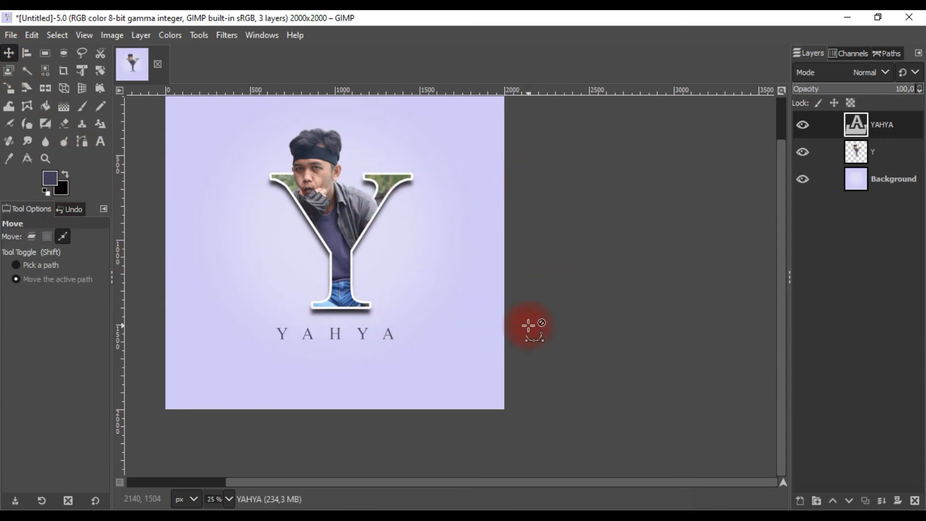
scroll(529, 326, down, 2)
scroll(422, 314, up, 2)
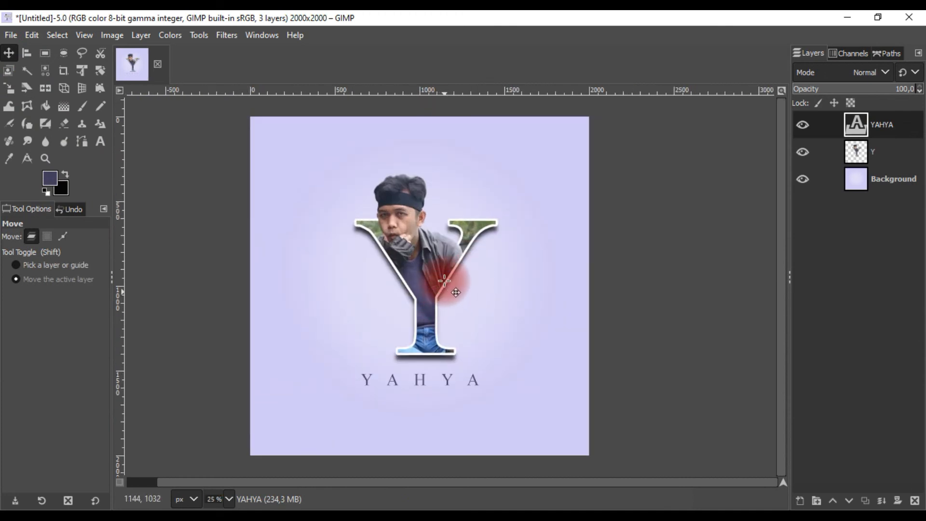
click(100, 141)
click(441, 180)
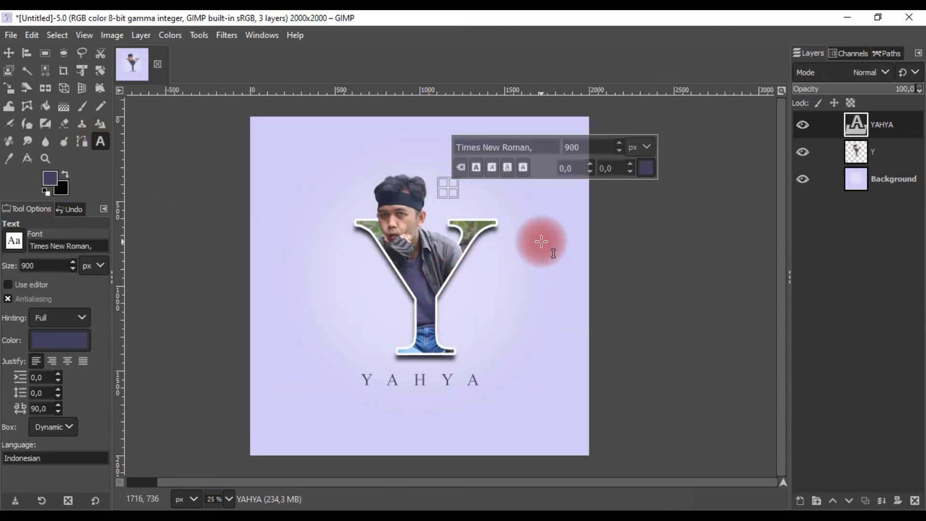
text(LETTE)
key(BackSpace)
key(BackSpace)
key(BackSpace)
key(BackSpace)
key(BackSpace)
key(BackSpace)
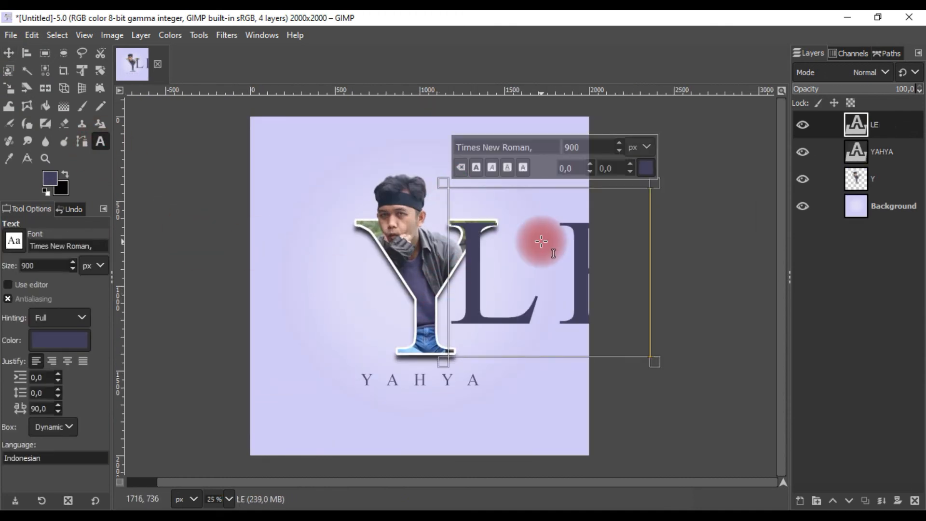
click(8, 53)
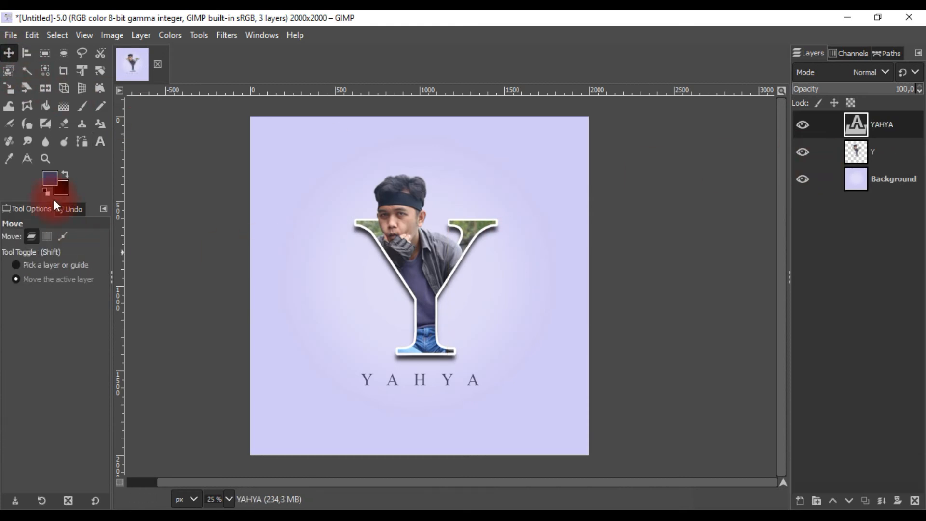
Step: Add the two-line text "LETTER POTRAIT" at 80 px in Times New Roman beside the man's head
click(100, 143)
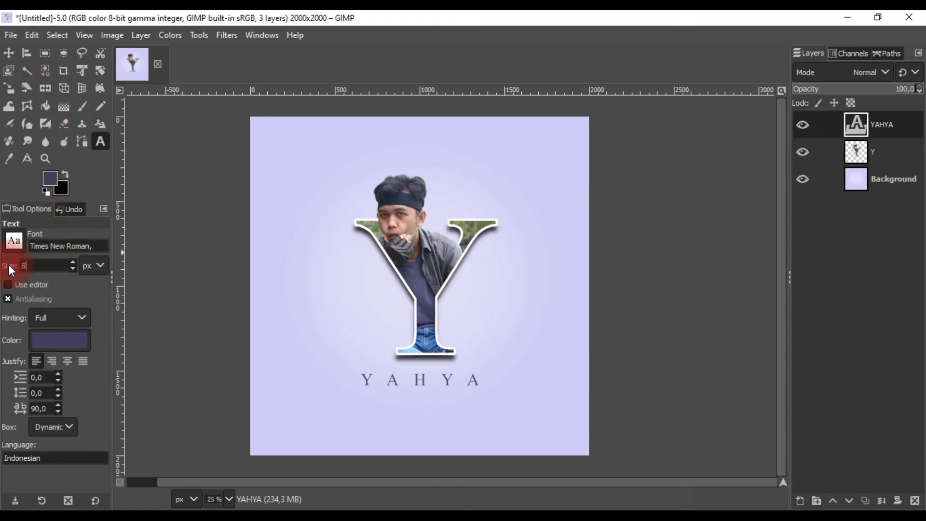
click(437, 195)
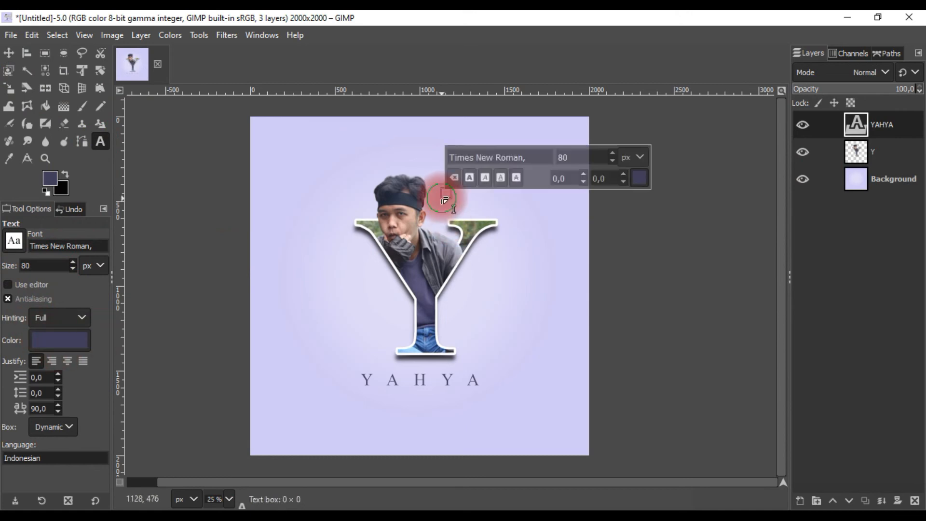
text(LE)
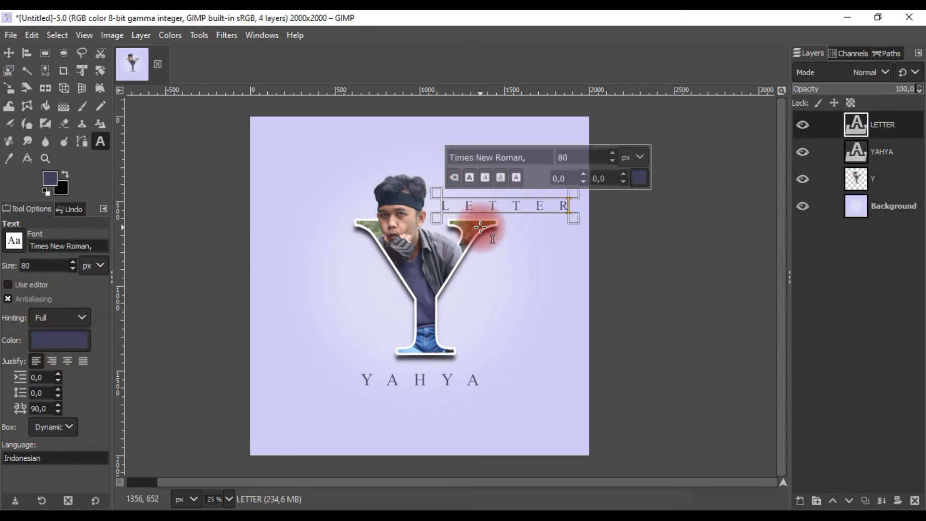
text(TTER)
key(Return)
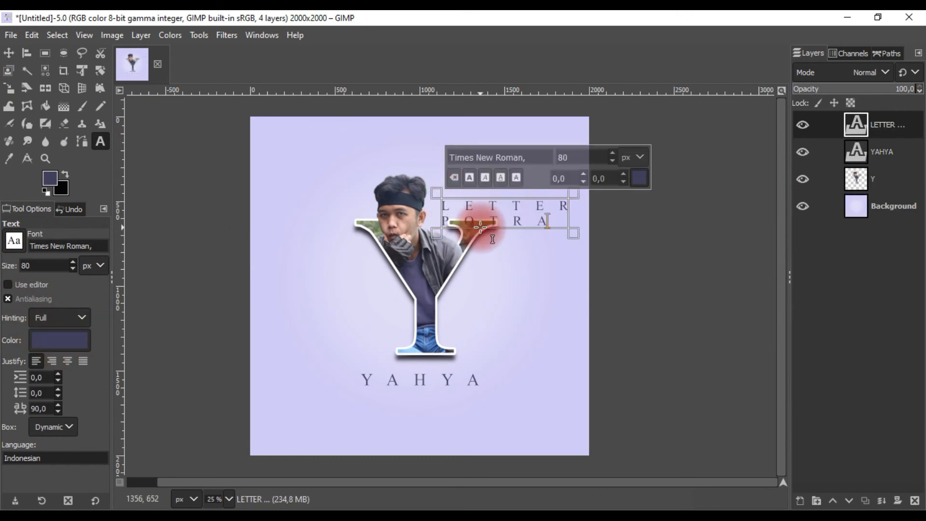
Step: Select both lines of the "LETTER POTRAIT" text and set their letter spacing to 19
key(ctrl+a)
drag(59, 412, 59, 412)
click(59, 405)
click(59, 405)
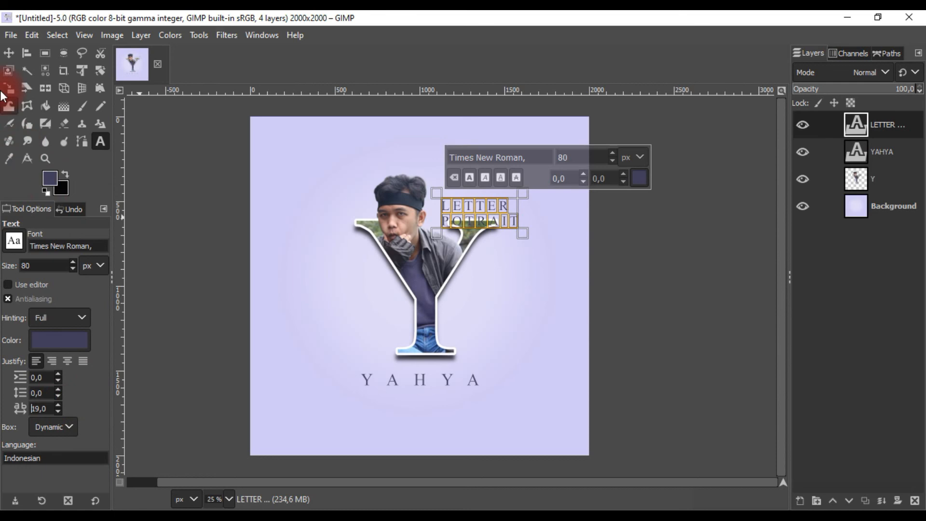
Step: Move the "LETTER POTRAIT" text up so it sits above the Y's right arm, beside the man's head
click(9, 54)
drag(445, 202, 486, 179)
scroll(481, 182, up, 3)
Step: Select all of the "LETTER POTRAIT" text and reduce its font size to 60 px
click(100, 147)
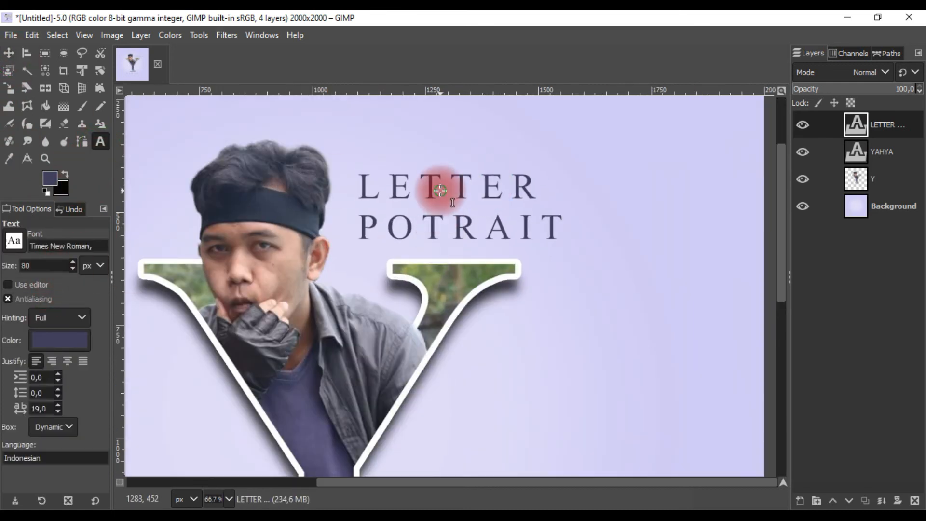
click(434, 186)
text(70)
key(Return)
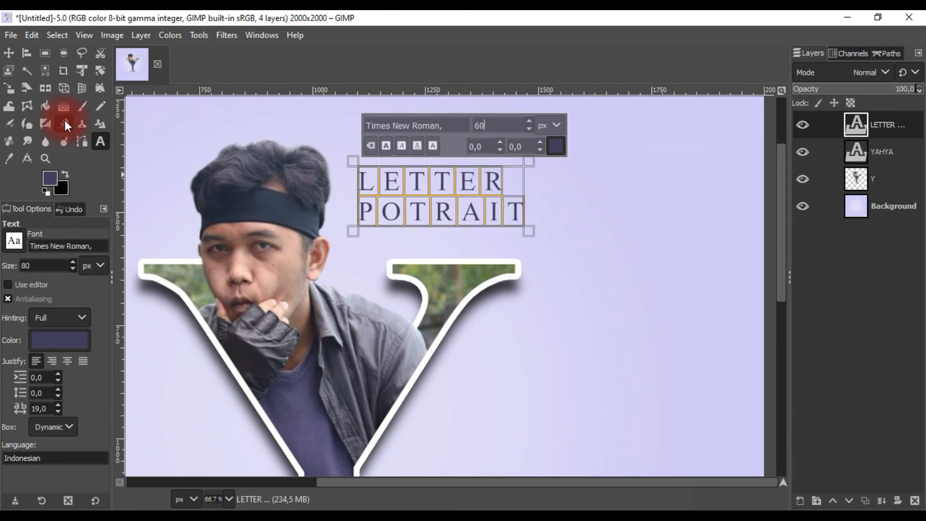
Step: Move the resized "LETTER POTRAIT" text down so it sits just above the Y's right serif
click(9, 53)
drag(390, 186, 386, 201)
scroll(419, 190, down, 3)
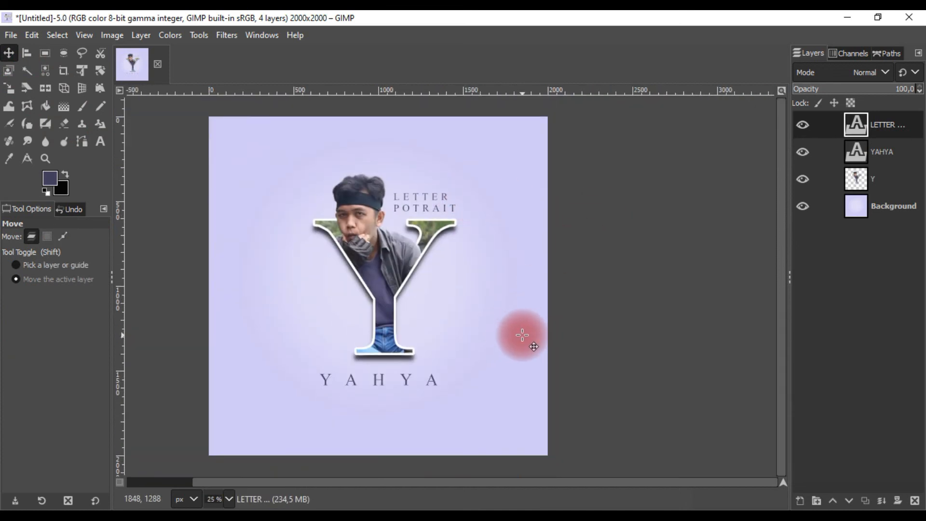
Step: Nudge the name text slightly to the right so it sits centered beneath the base of the Y
click(883, 152)
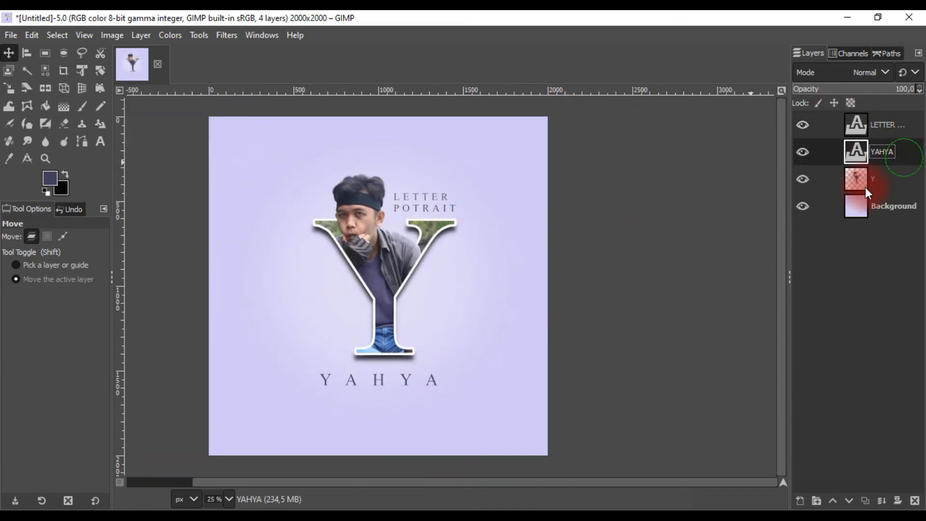
drag(431, 383, 437, 384)
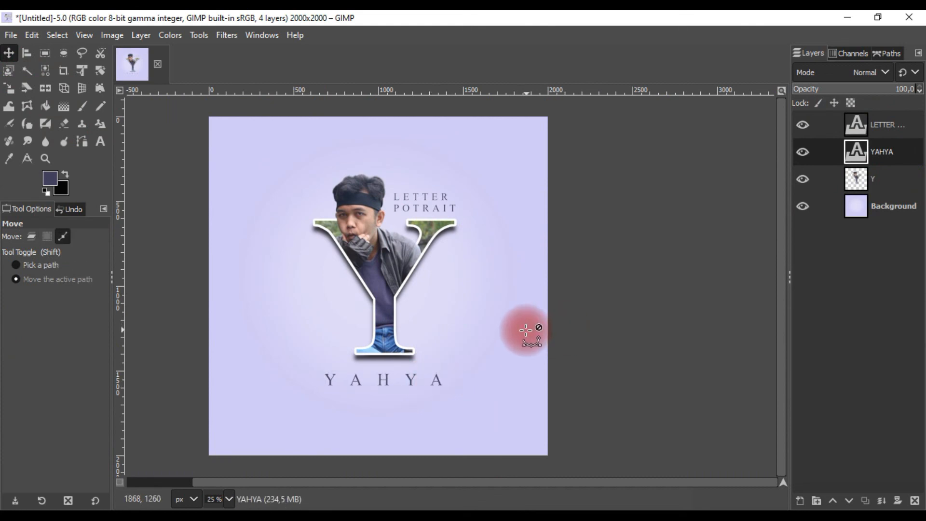
scroll(526, 326, down, 1)
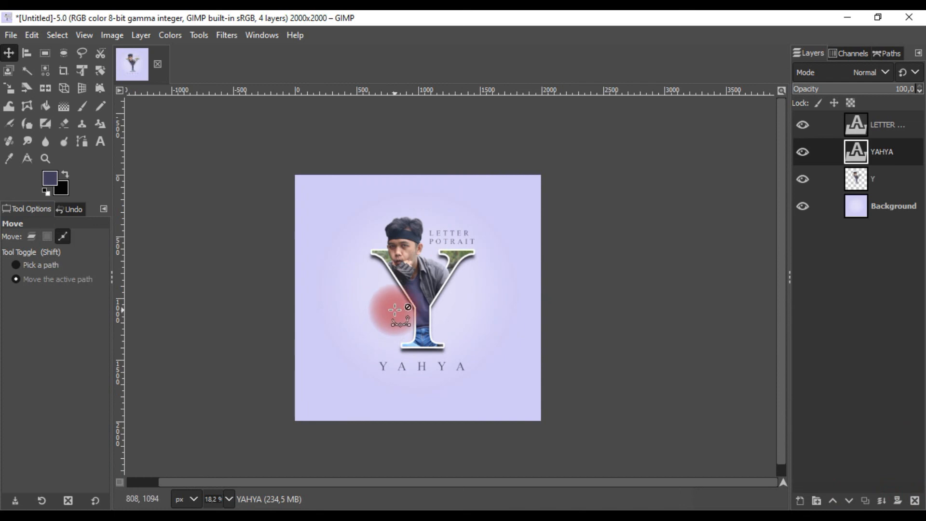
scroll(404, 301, up, 1)
scroll(463, 292, down, 1)
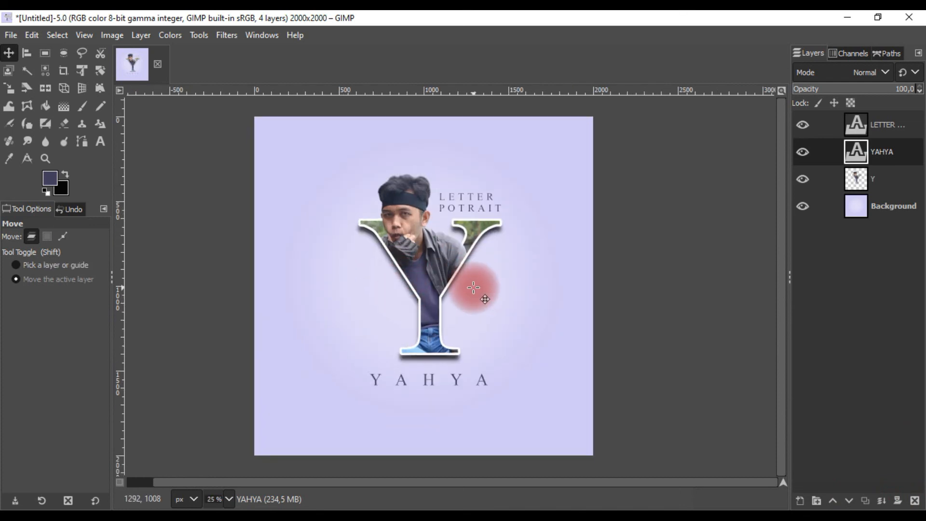